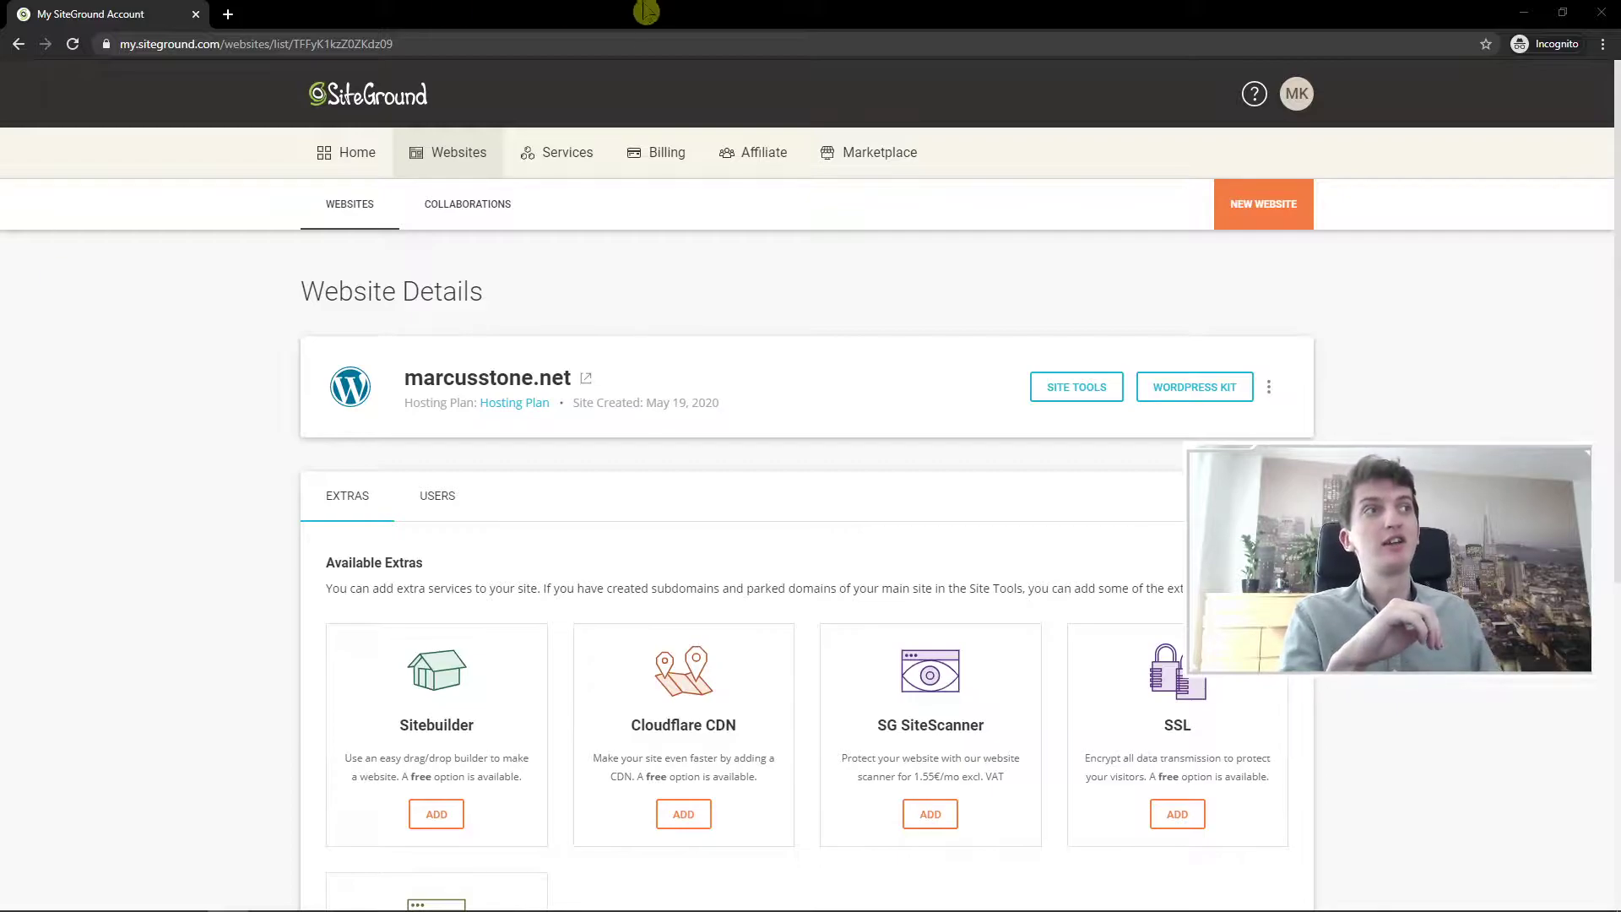
scroll(811, 506, "down", 1)
scroll(812, 507, "up", 1)
scroll(1056, 498, "down", 3)
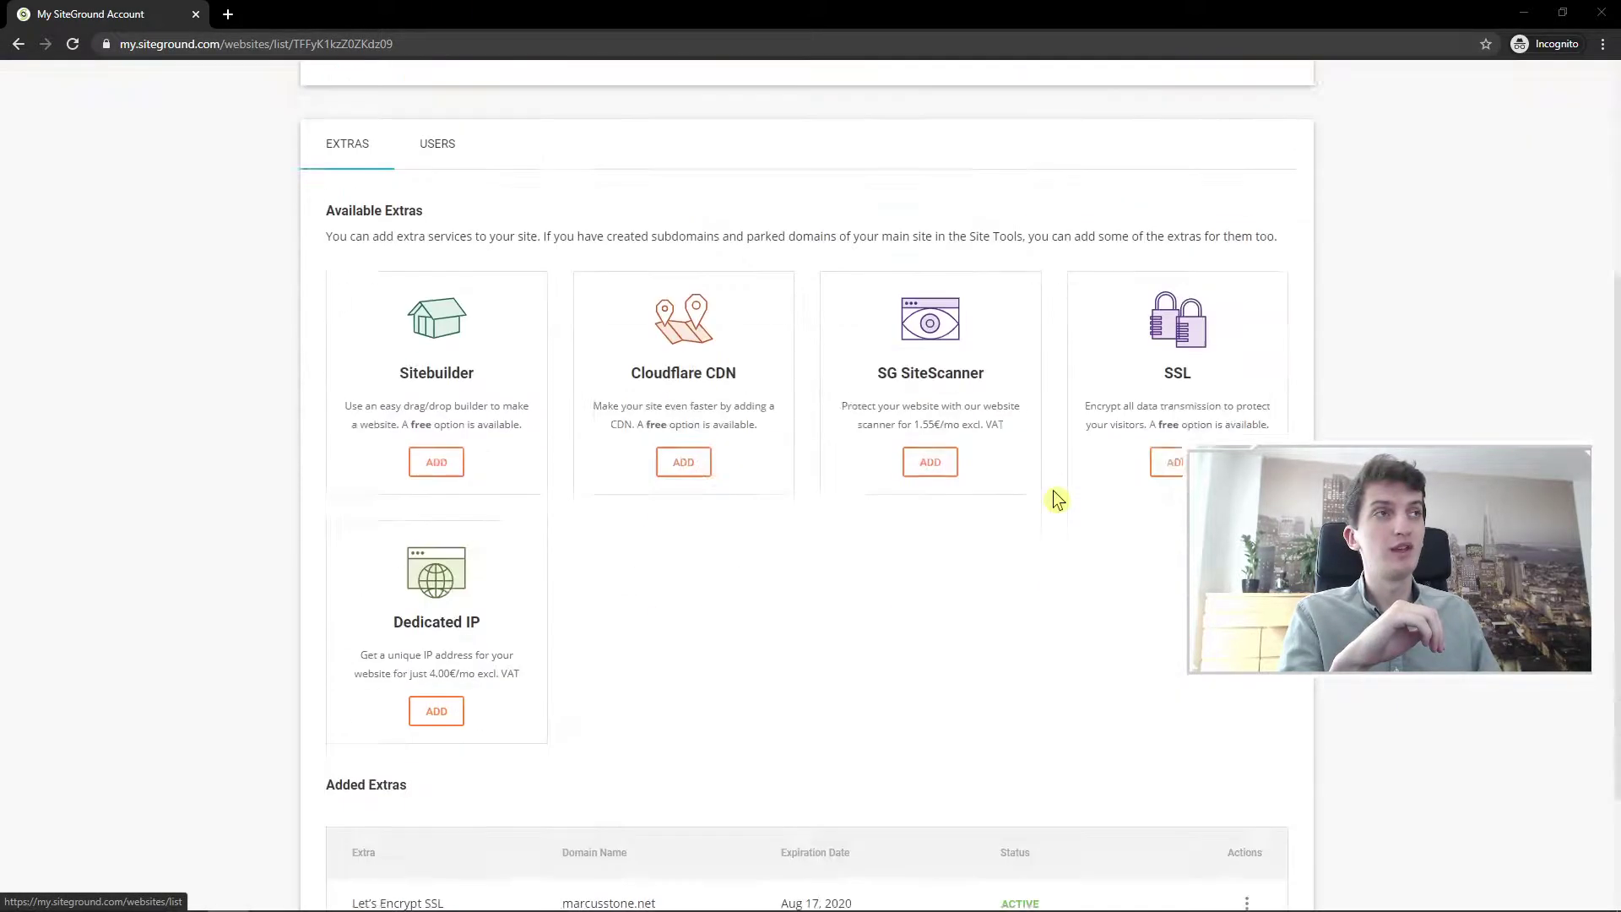
scroll(1053, 500, "down", 1)
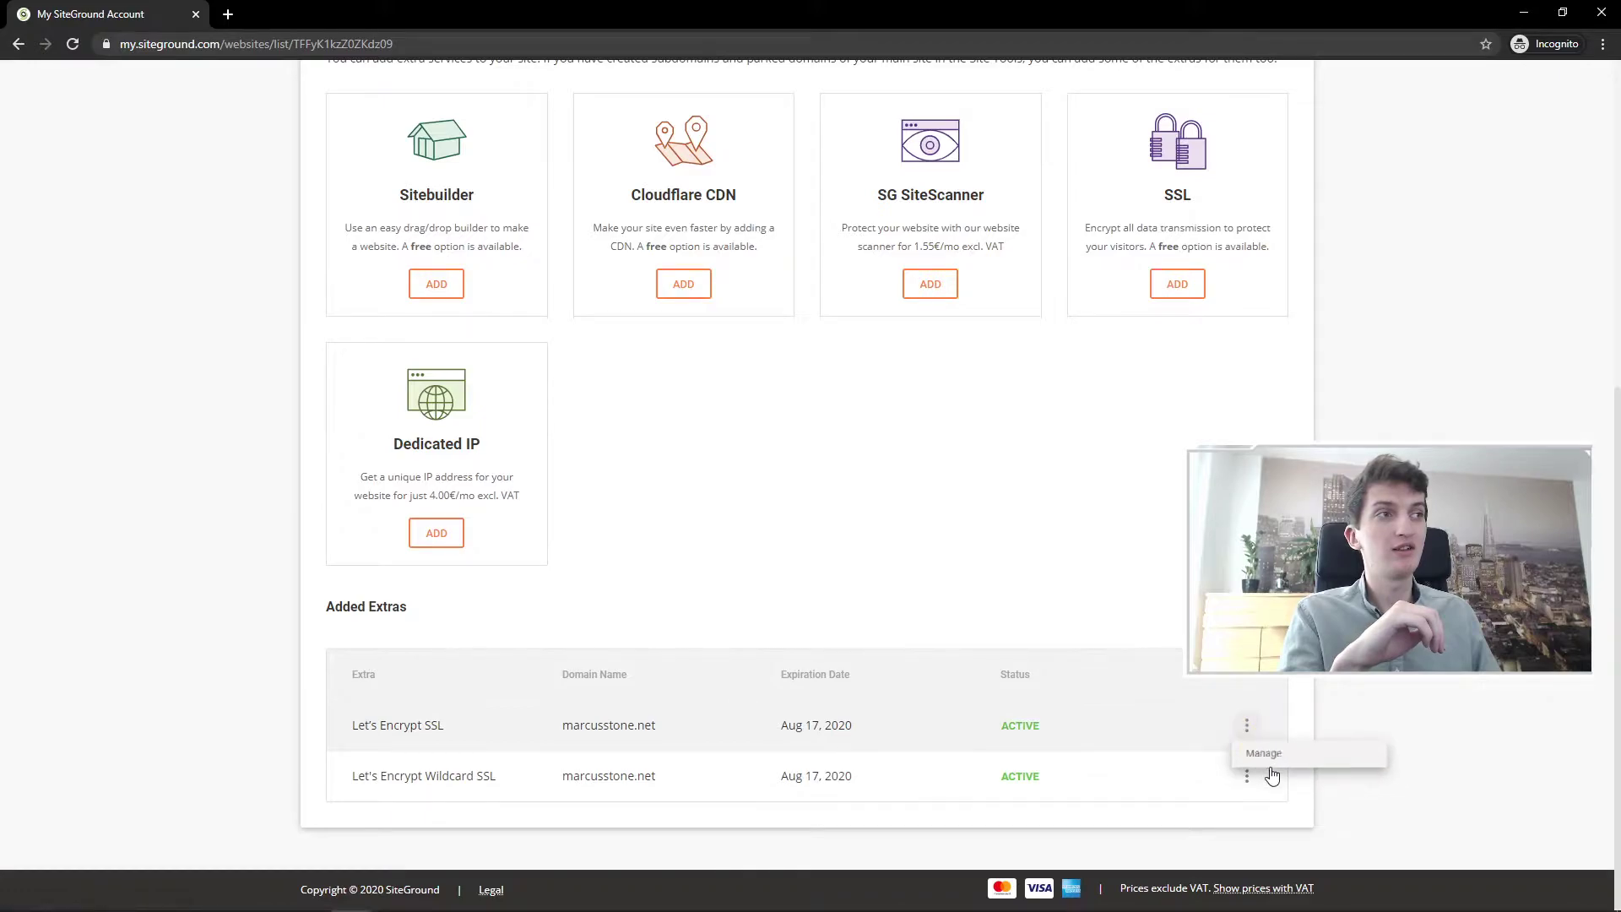
- Open Site Tools for marcusstone.net and expand the Email section in the sidebar
left_click(1261, 753)
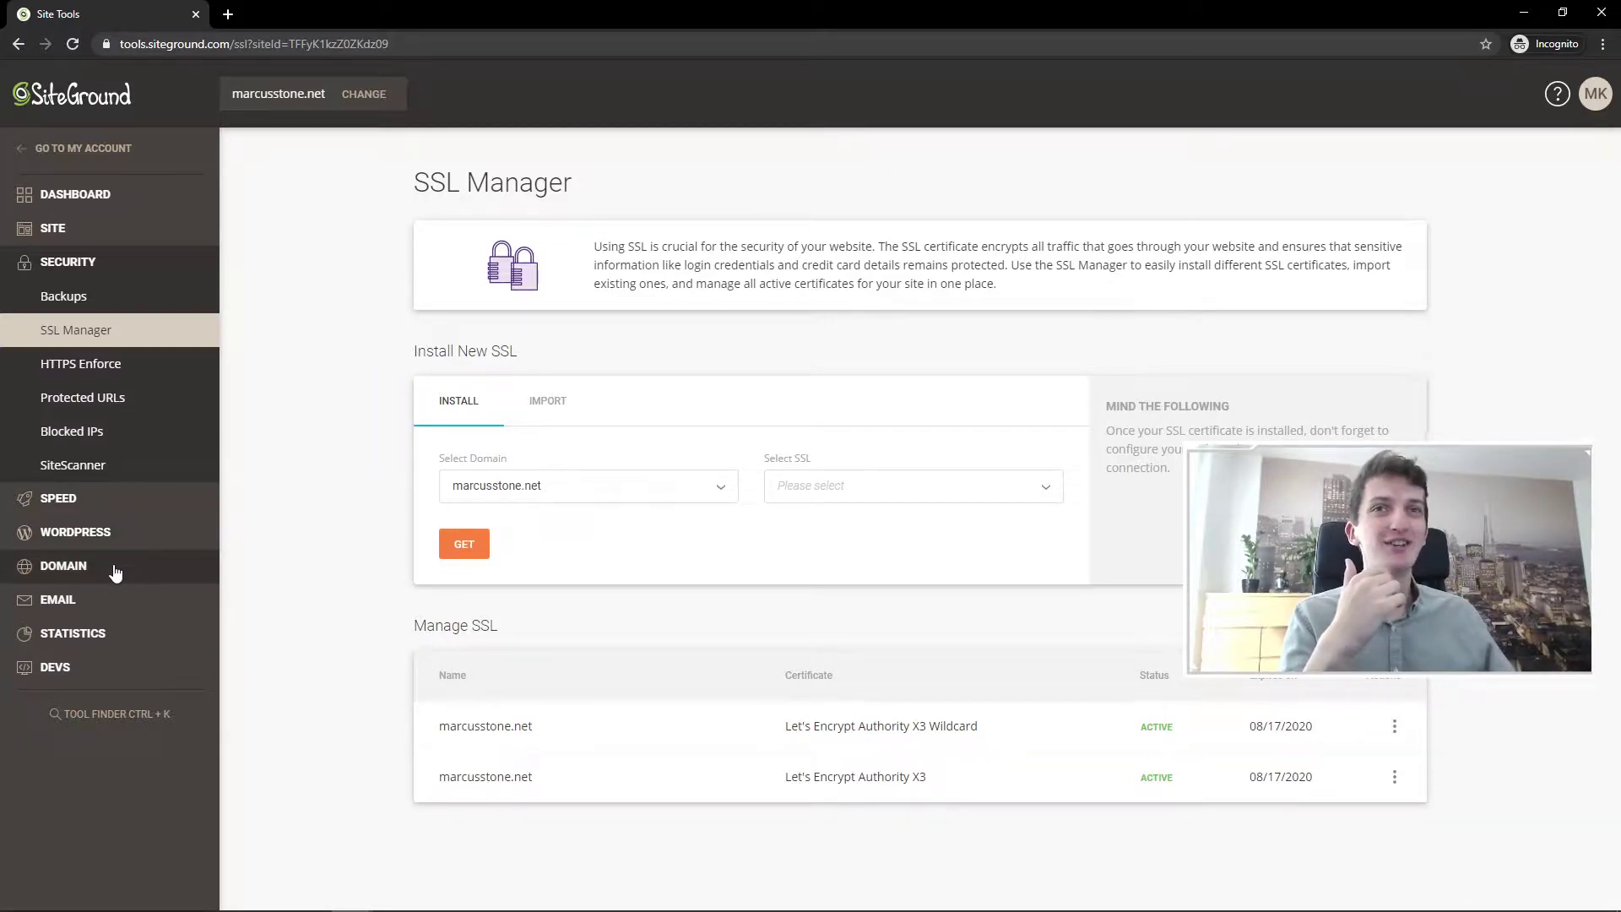
left_click(101, 602)
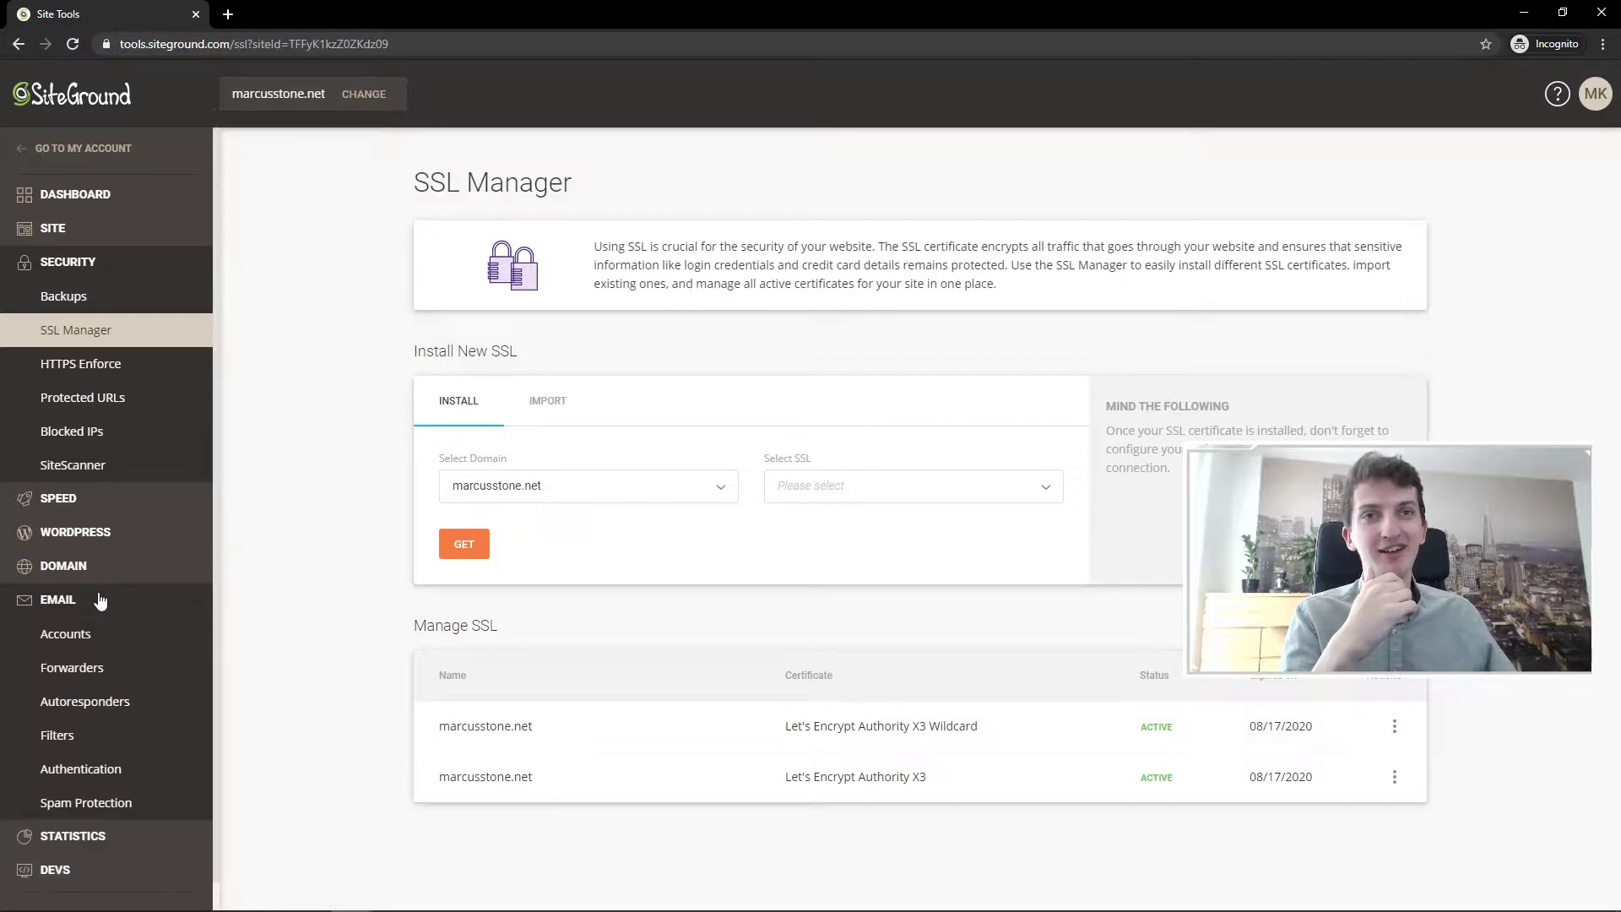
left_click(78, 647)
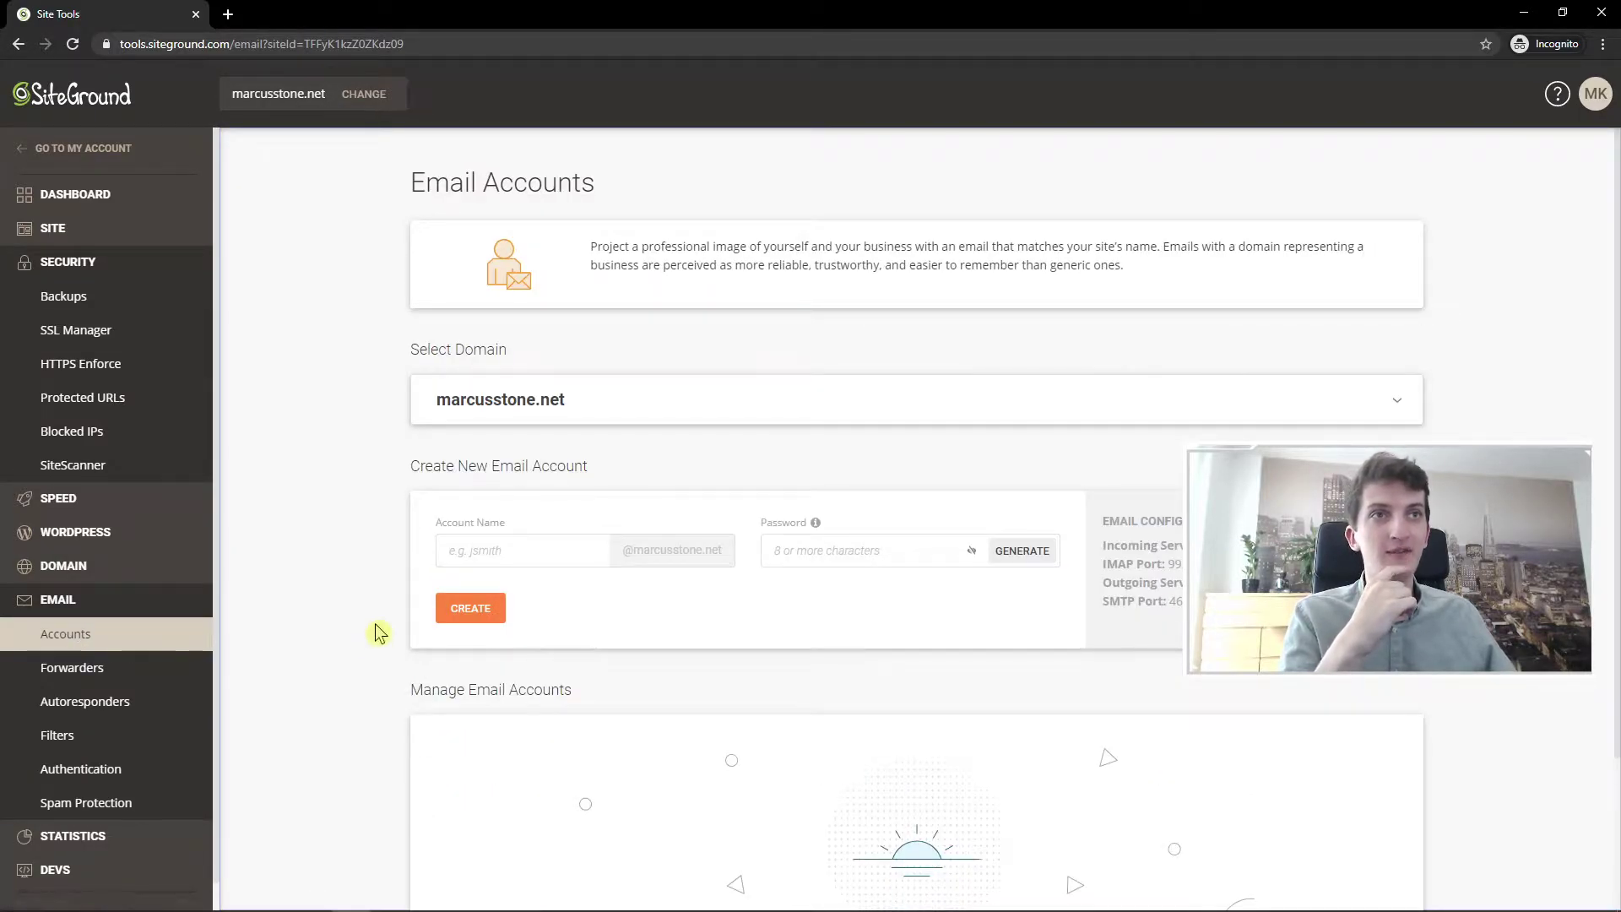
scroll(375, 633, "down", 1)
left_click(528, 465)
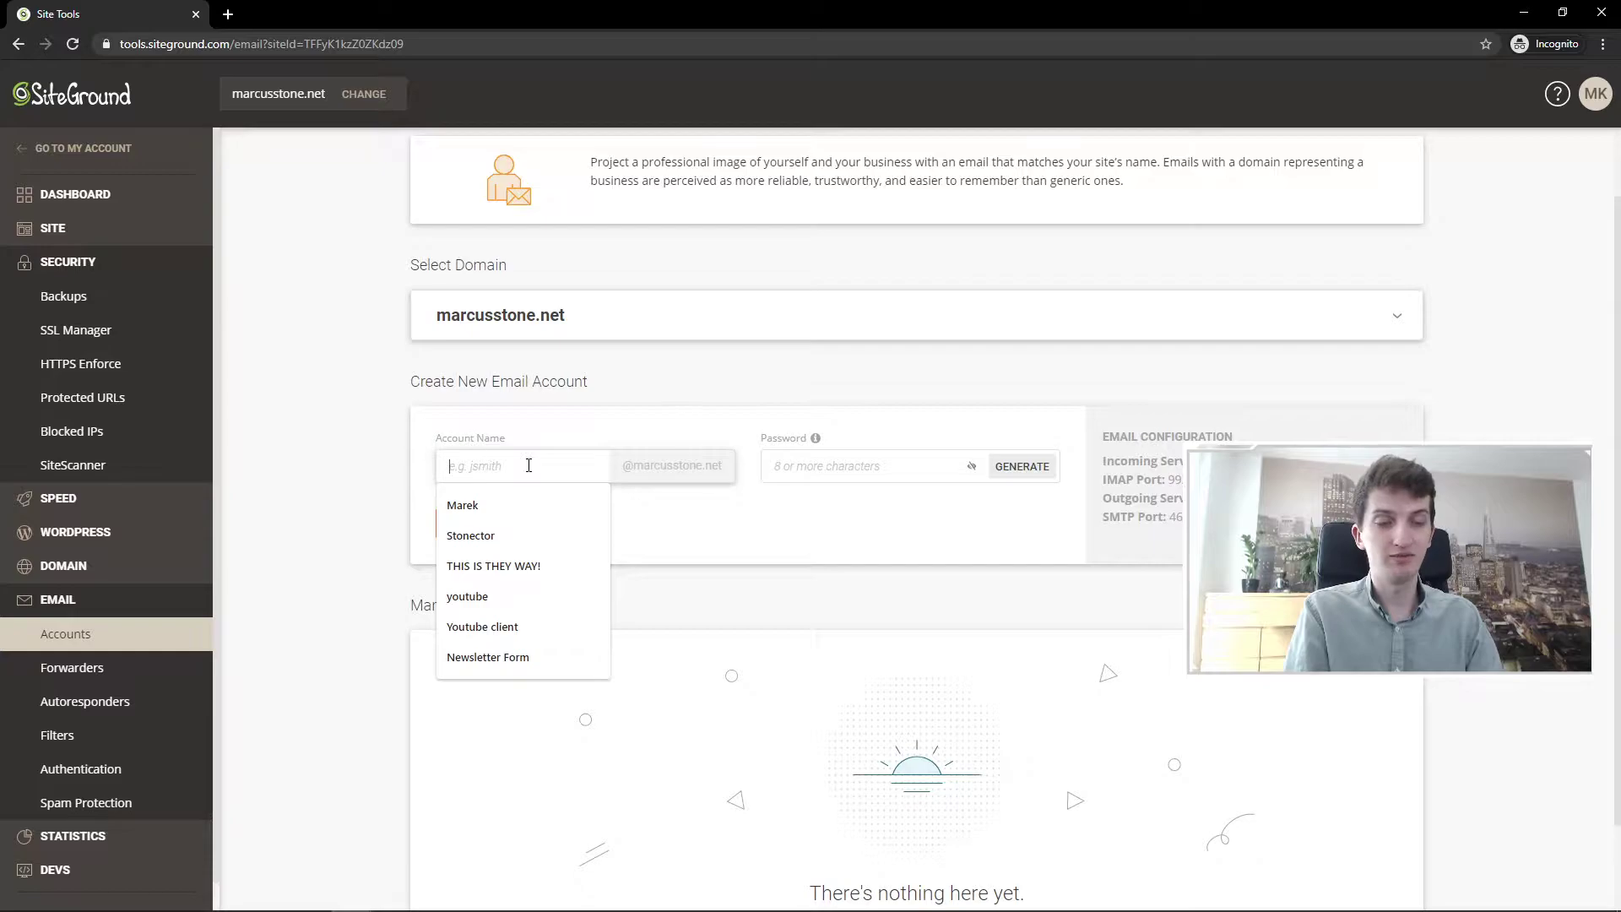
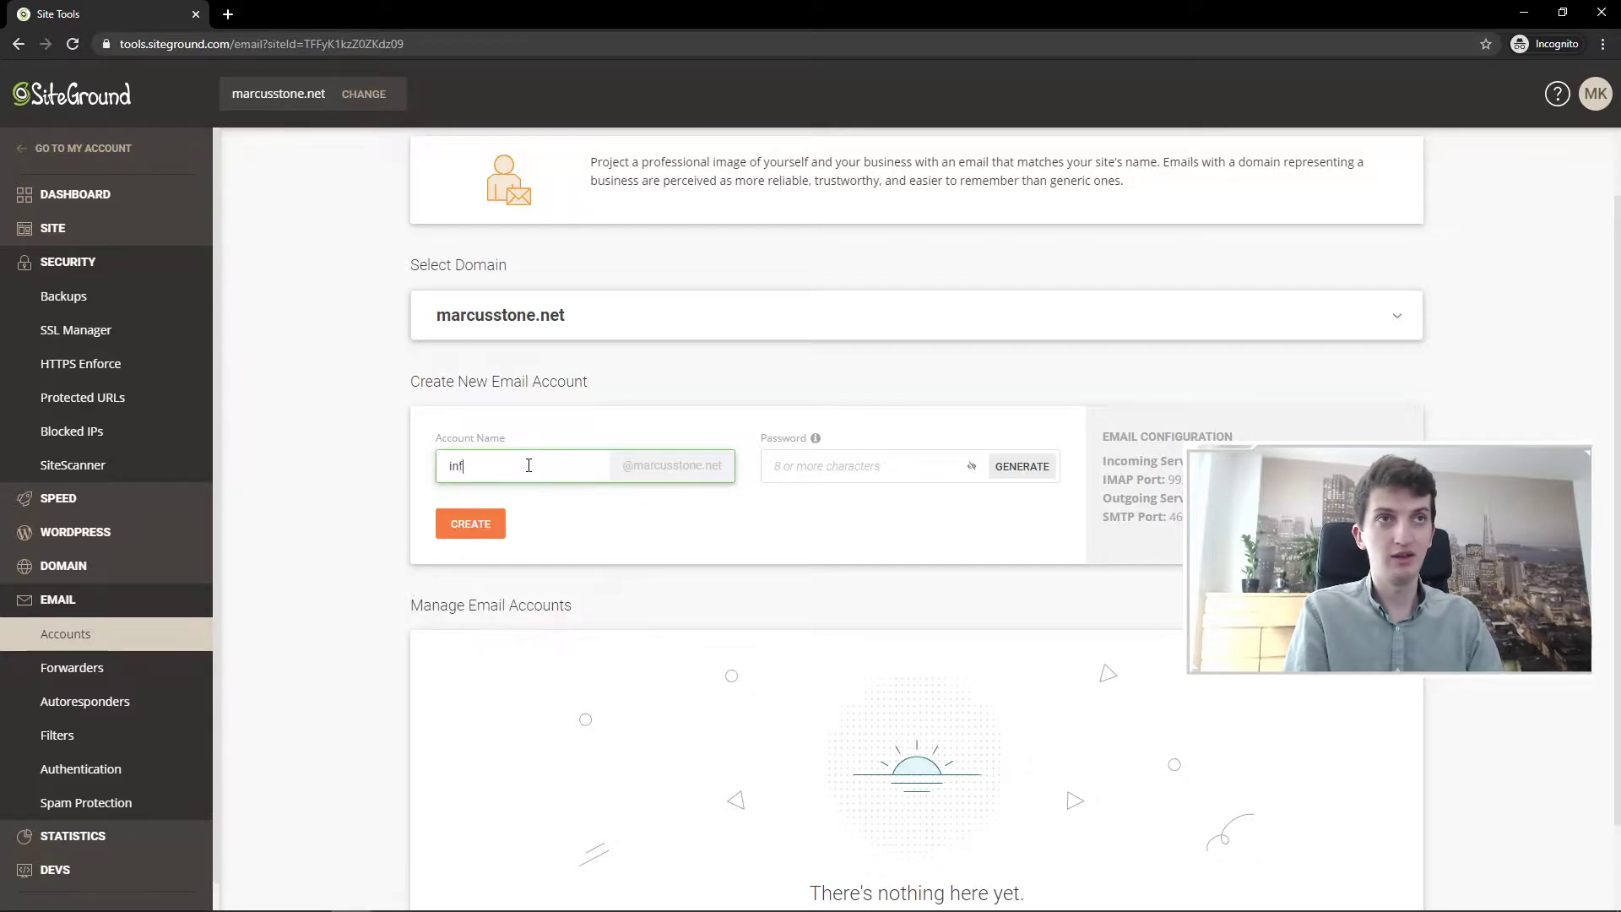
left_click(840, 466)
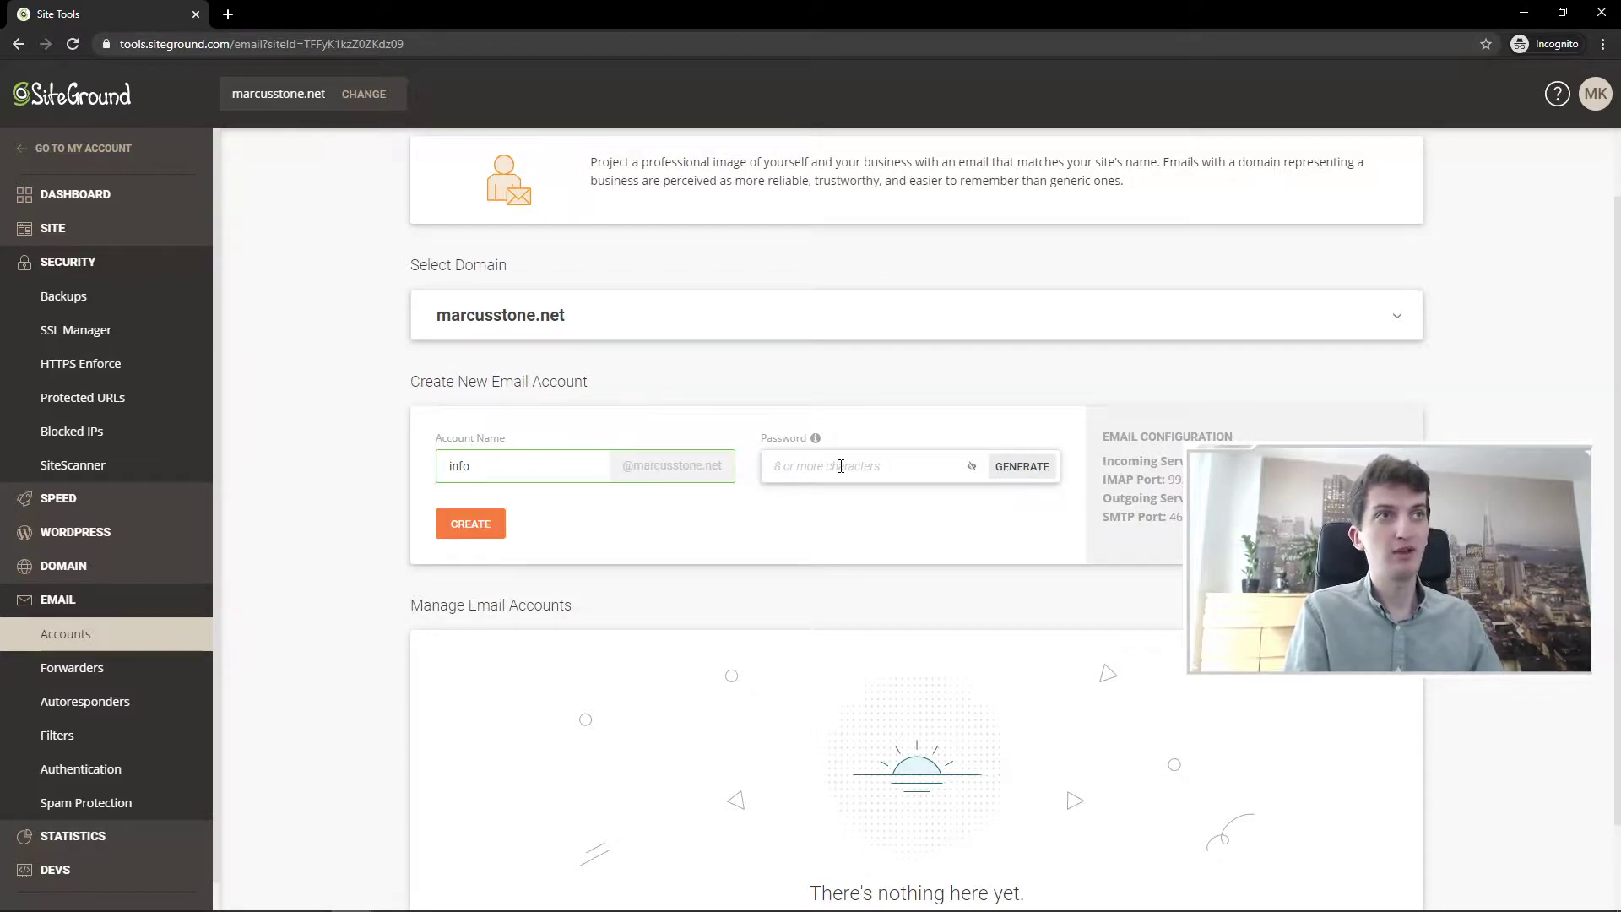
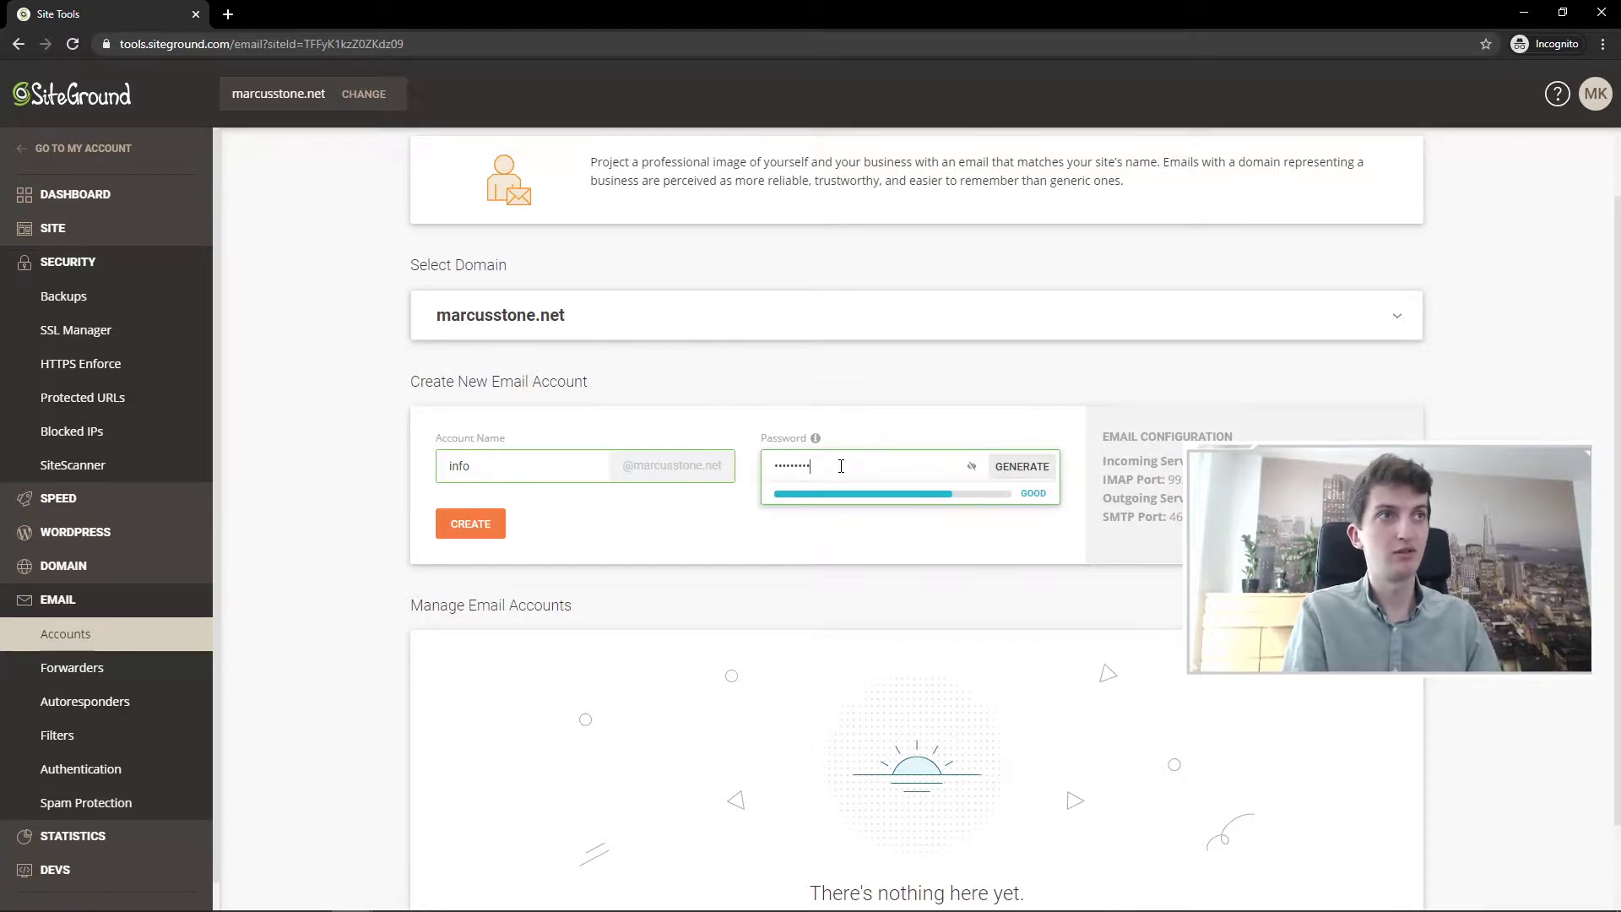
left_click(490, 525)
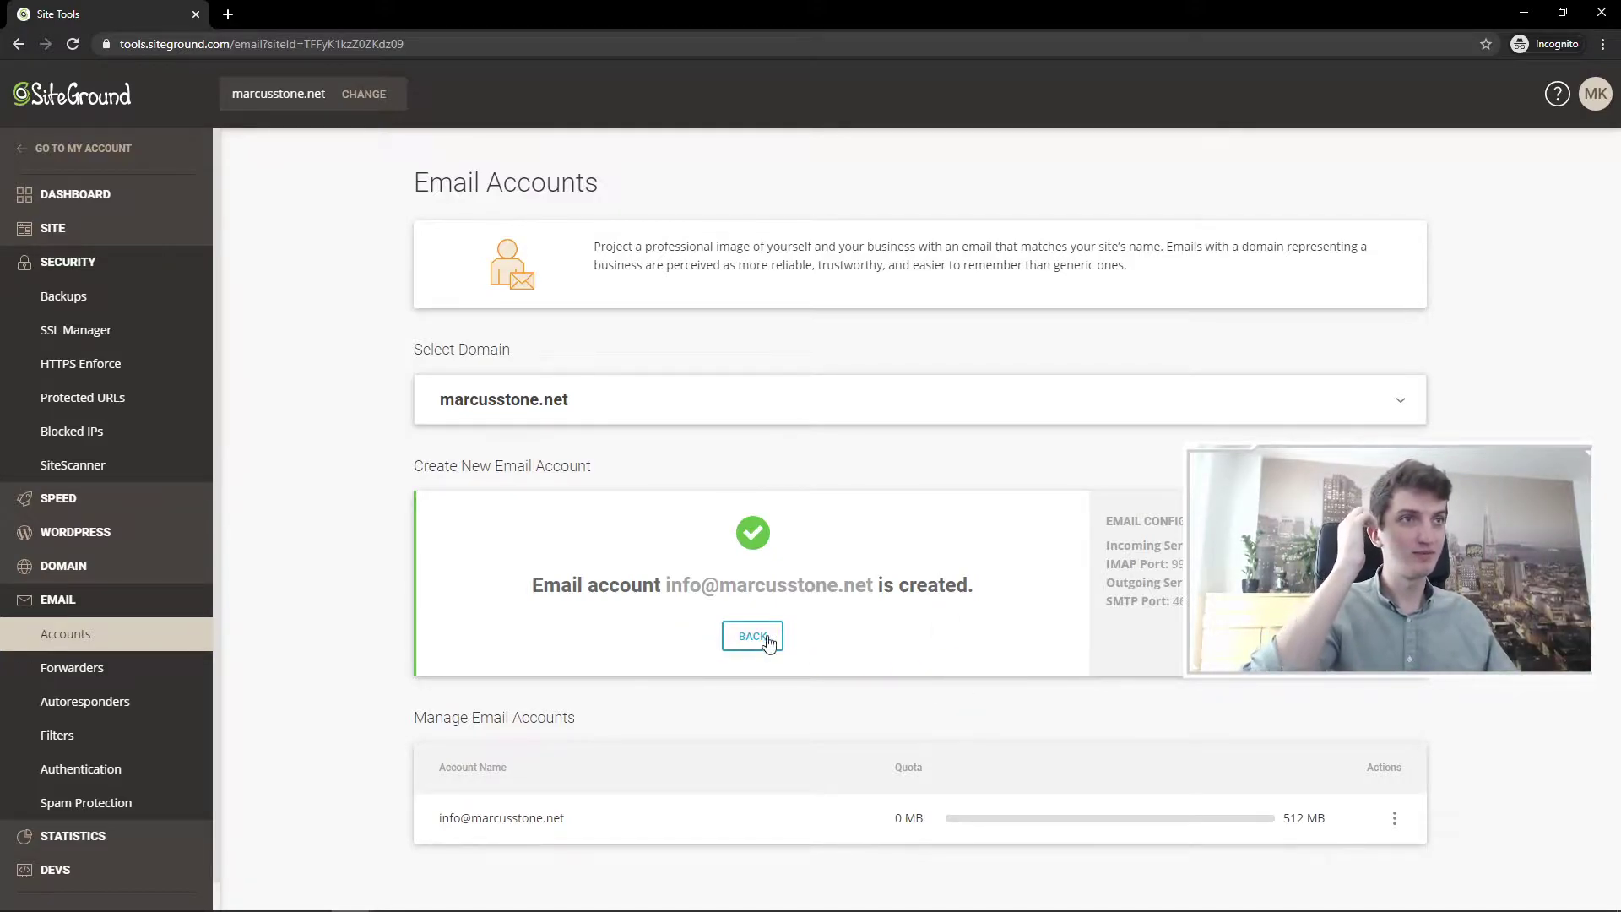
left_click(1394, 817)
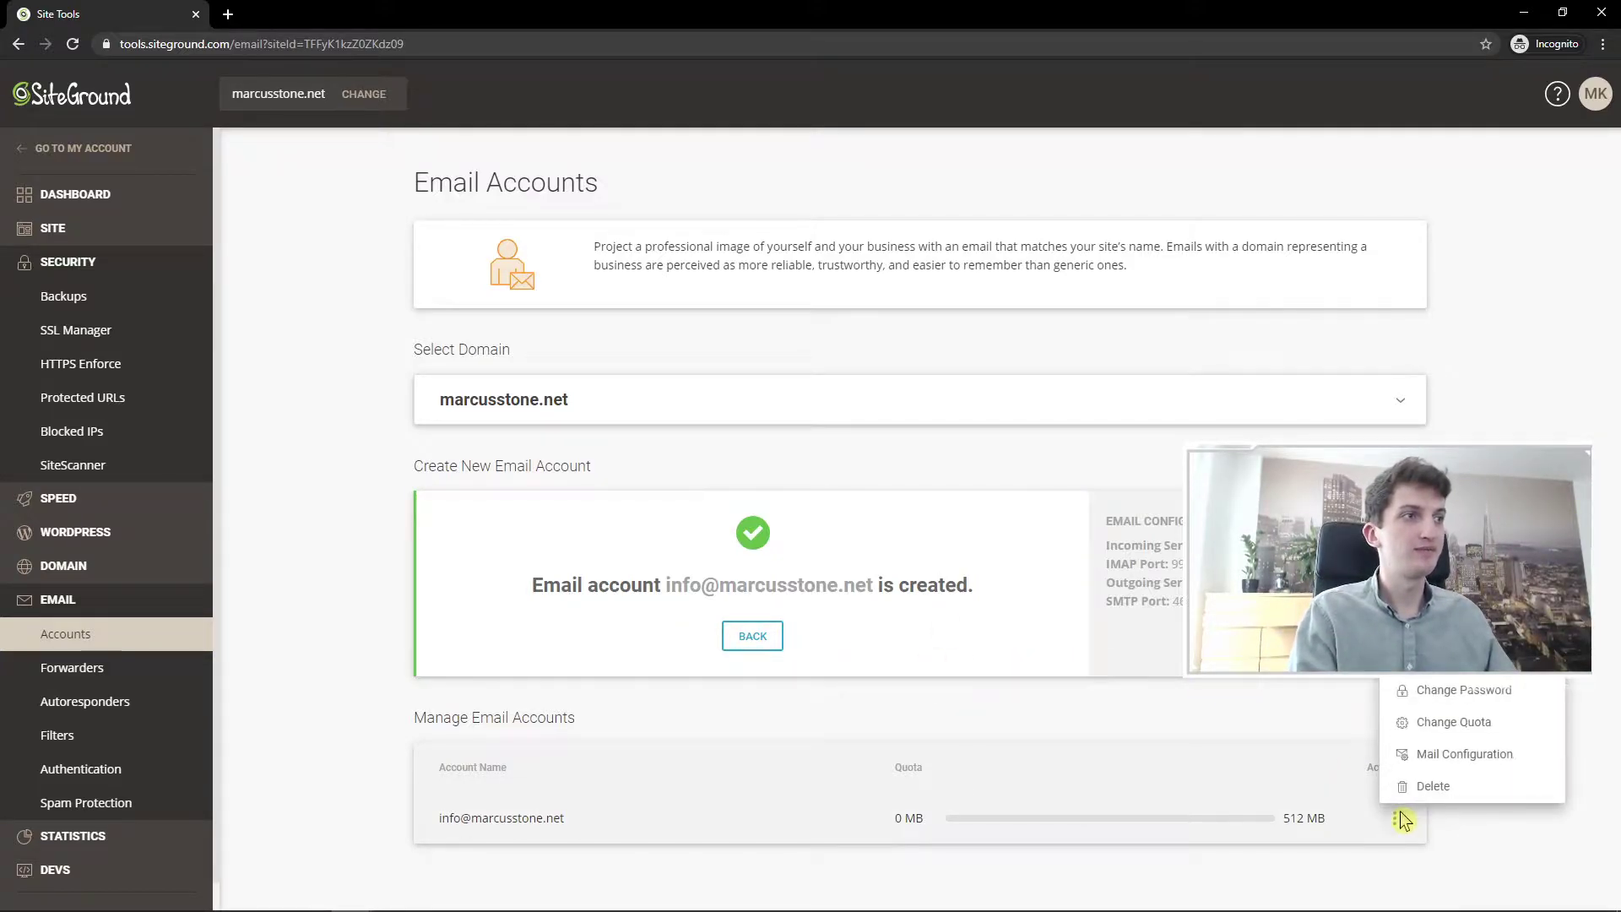
left_click(1325, 861)
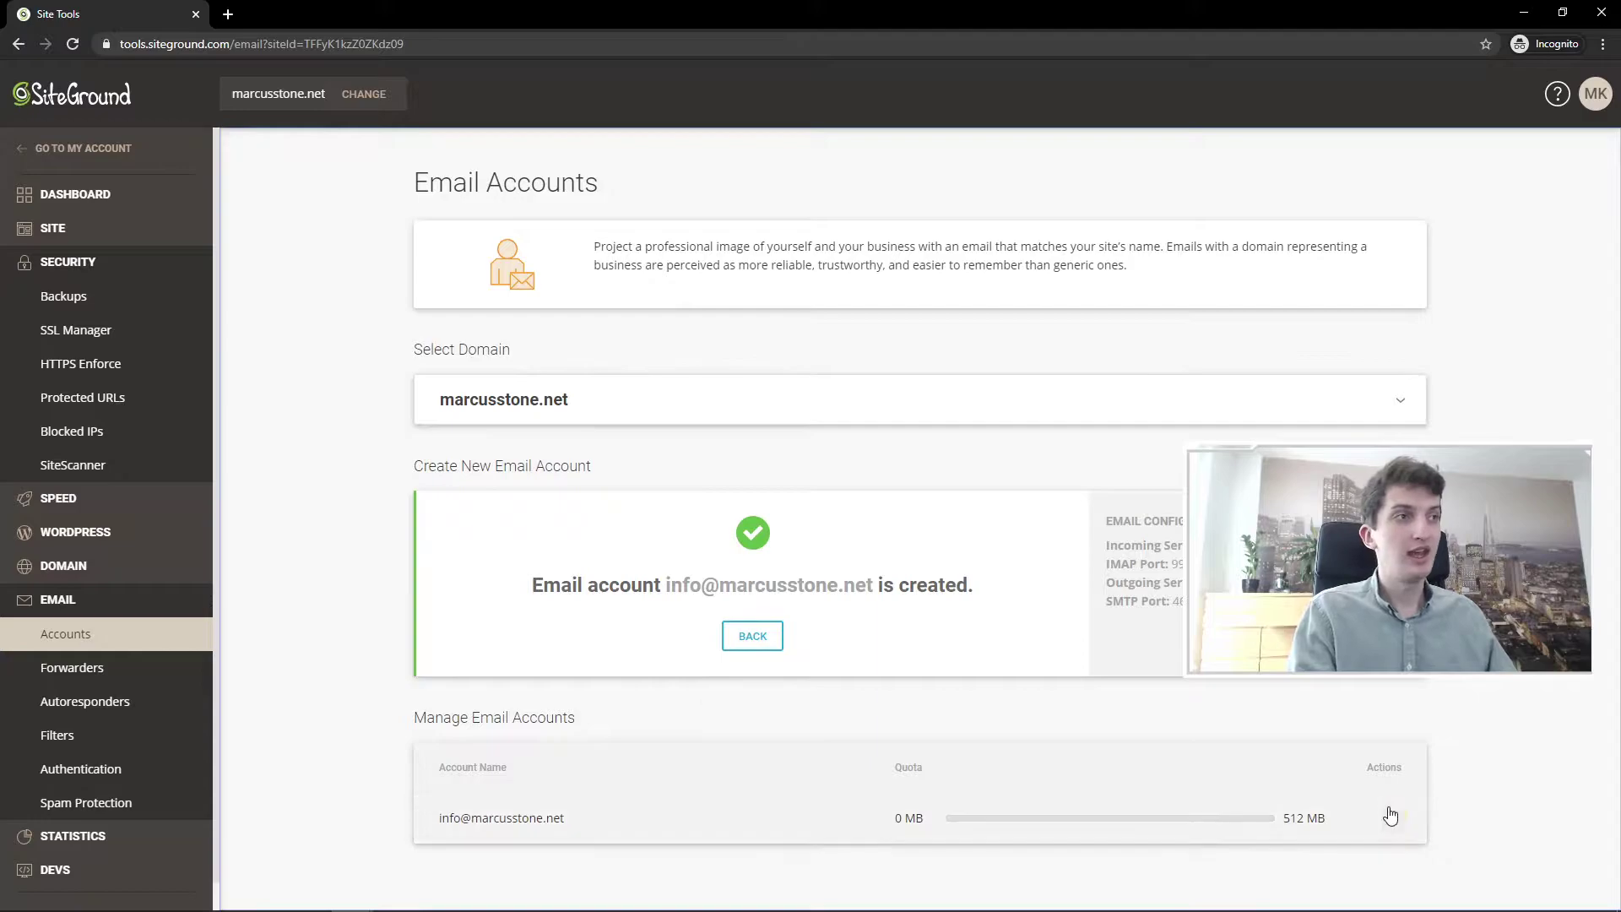
left_click(1395, 818)
left_click(1449, 682)
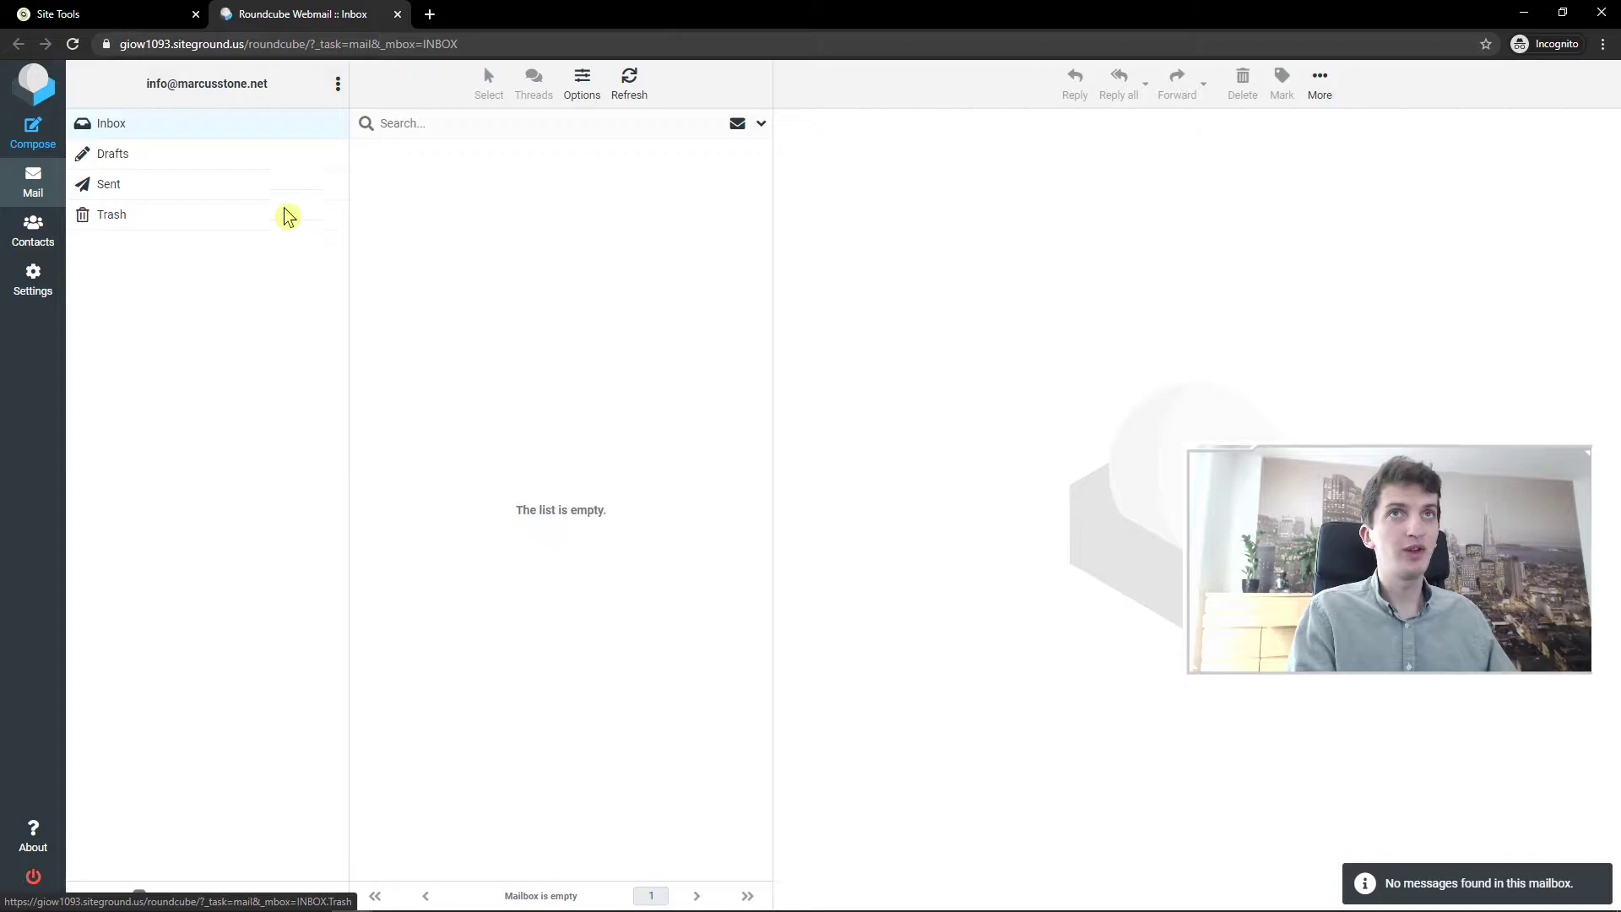
left_click(127, 12)
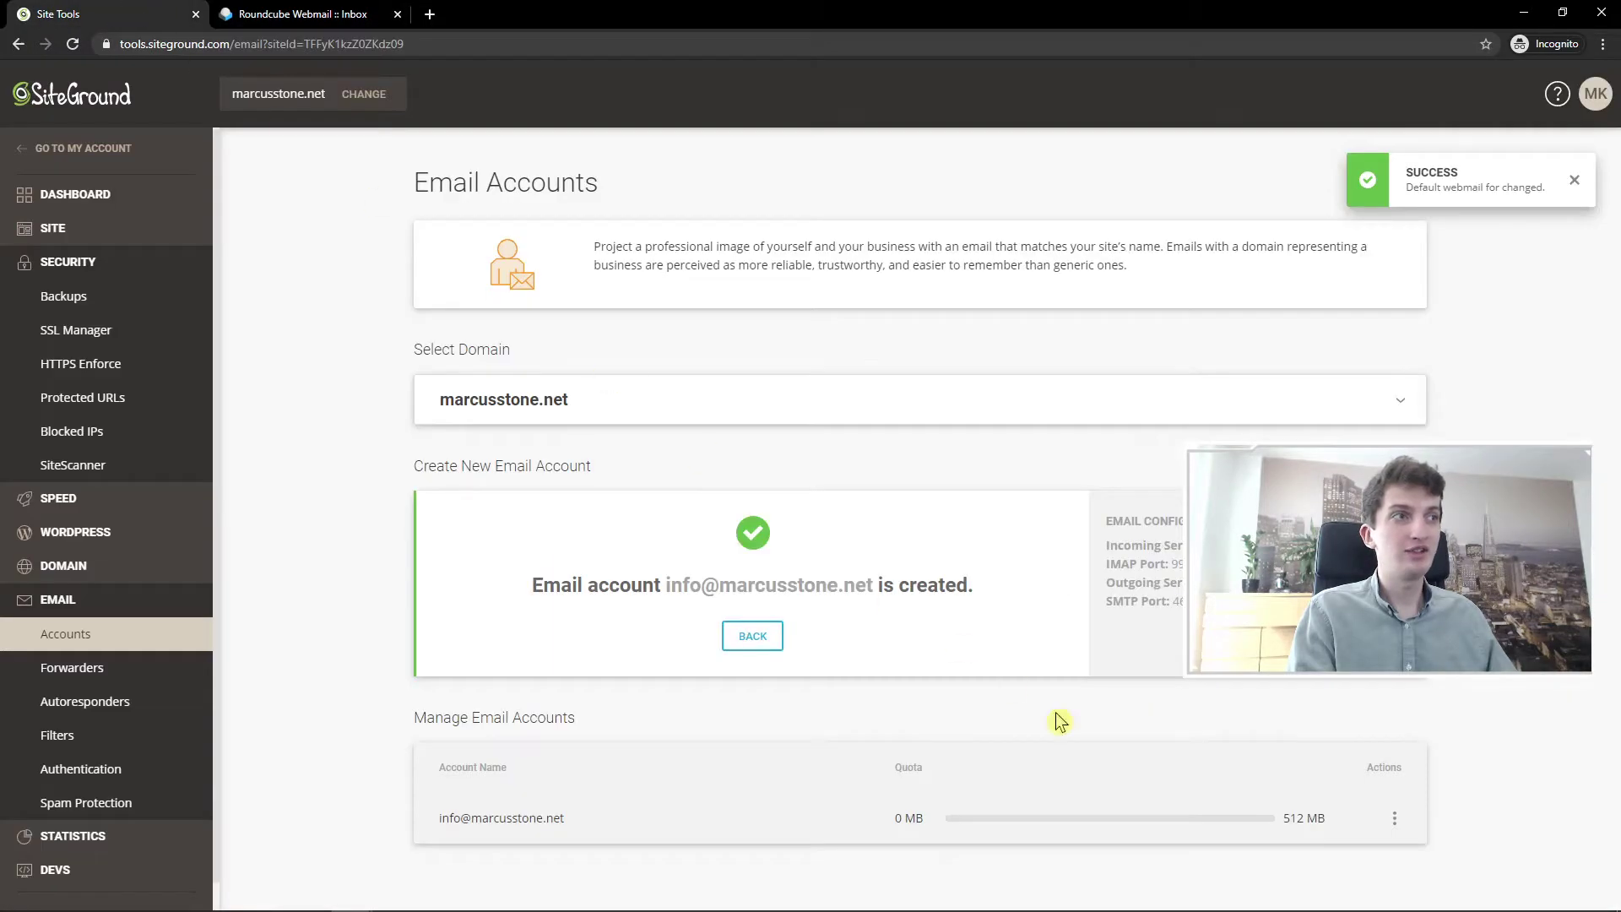
- Refresh the empty Roundcube inbox, starting and then abandoning a new message
left_click(408, 13)
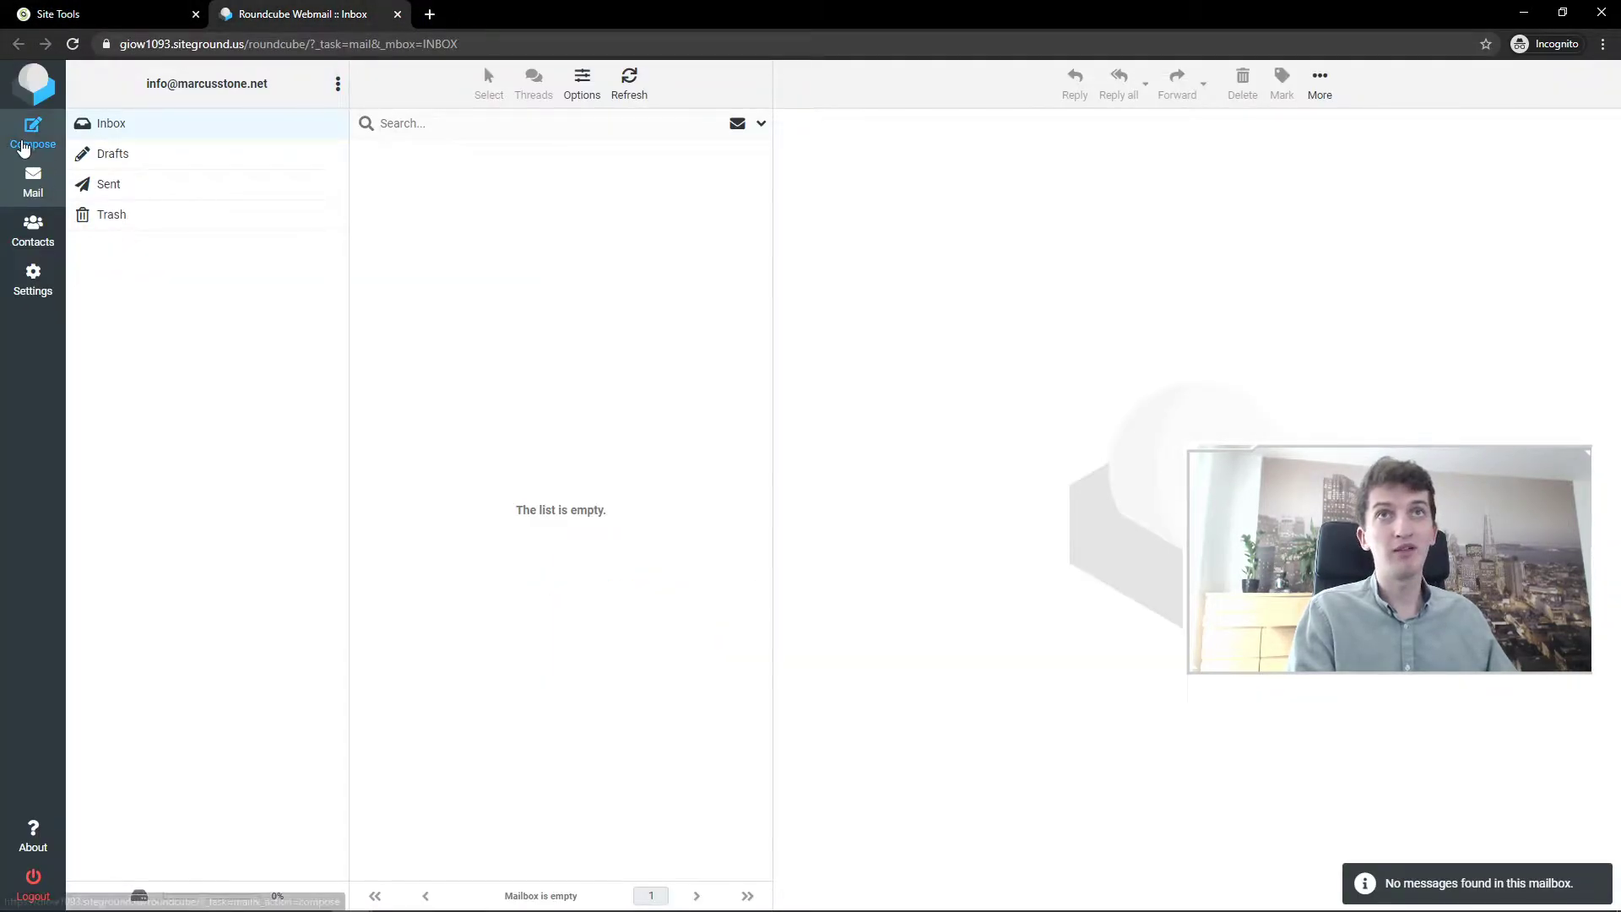
left_click(32, 191)
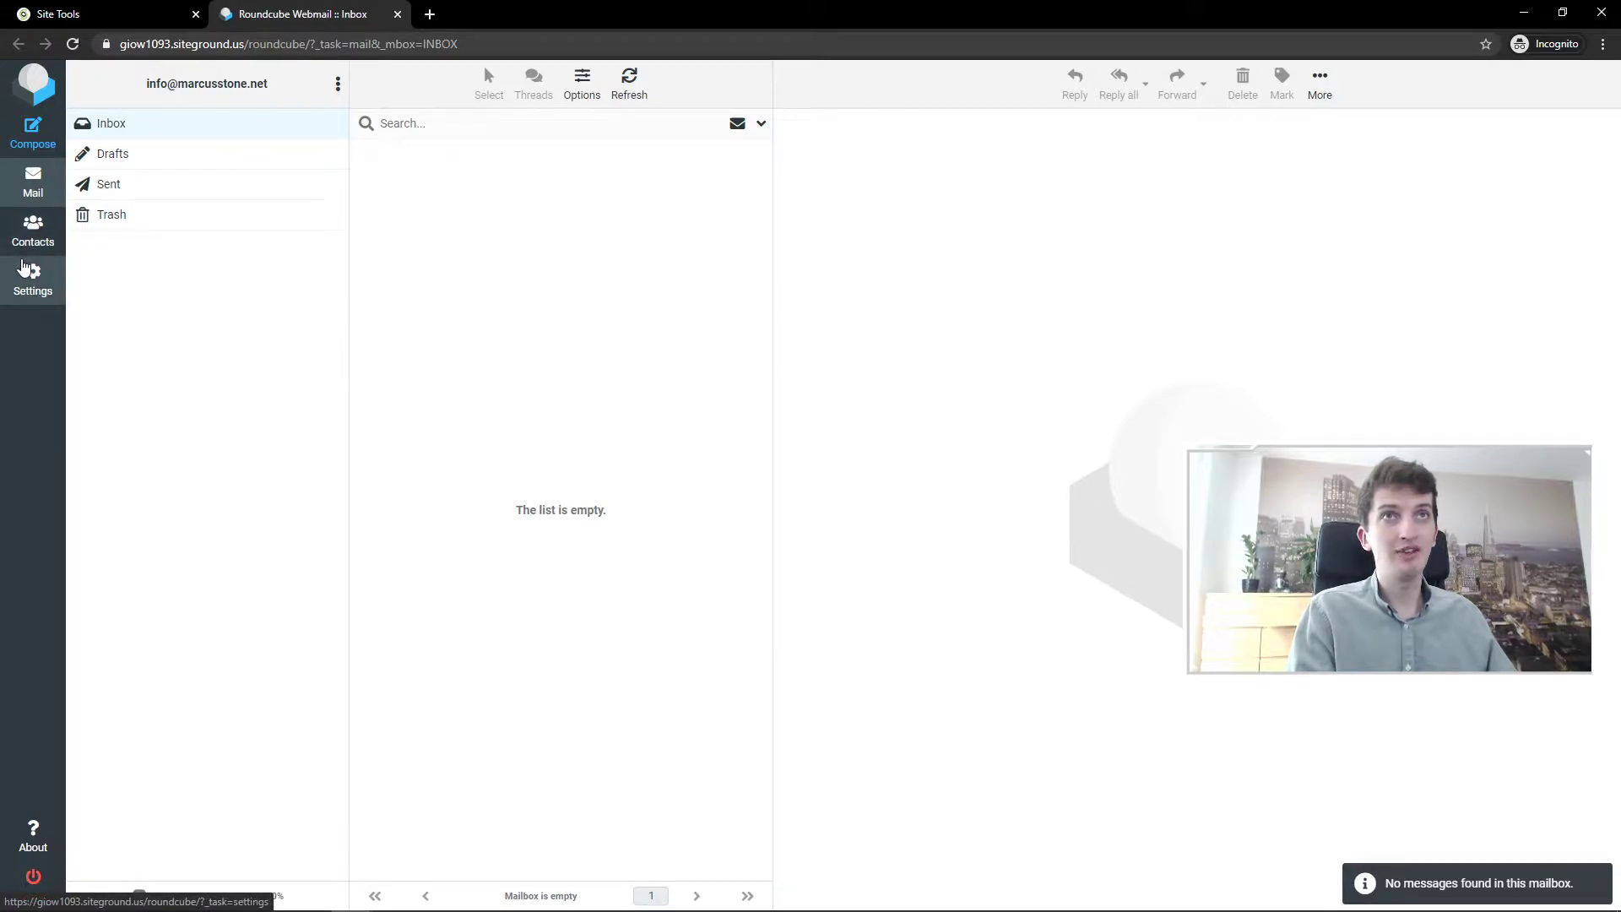
left_click(34, 132)
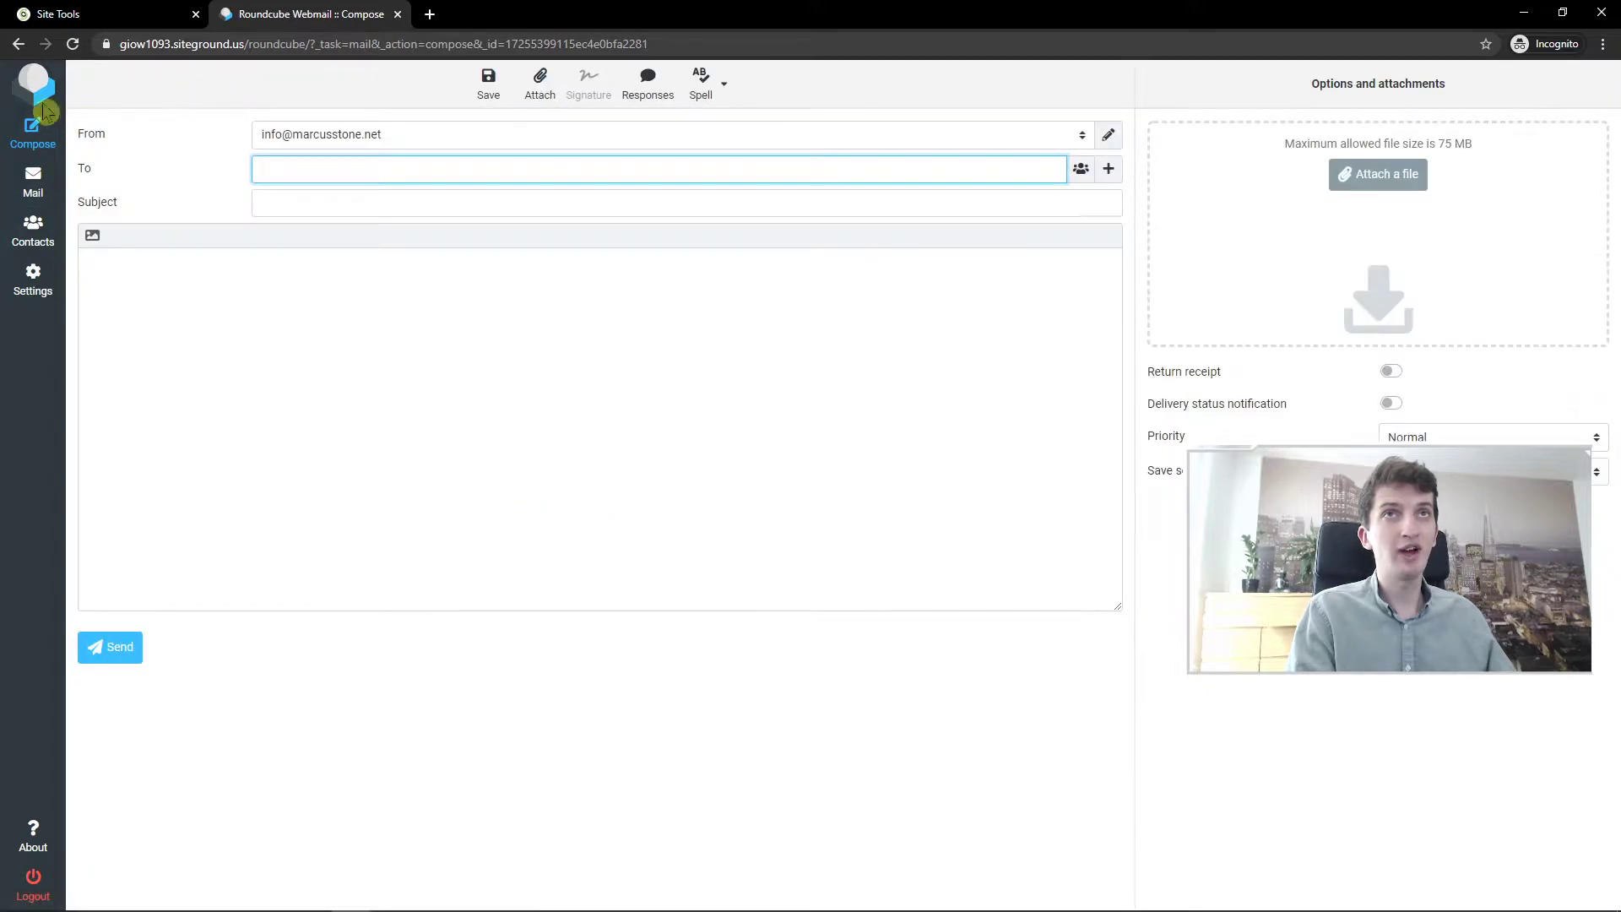
left_click(18, 42)
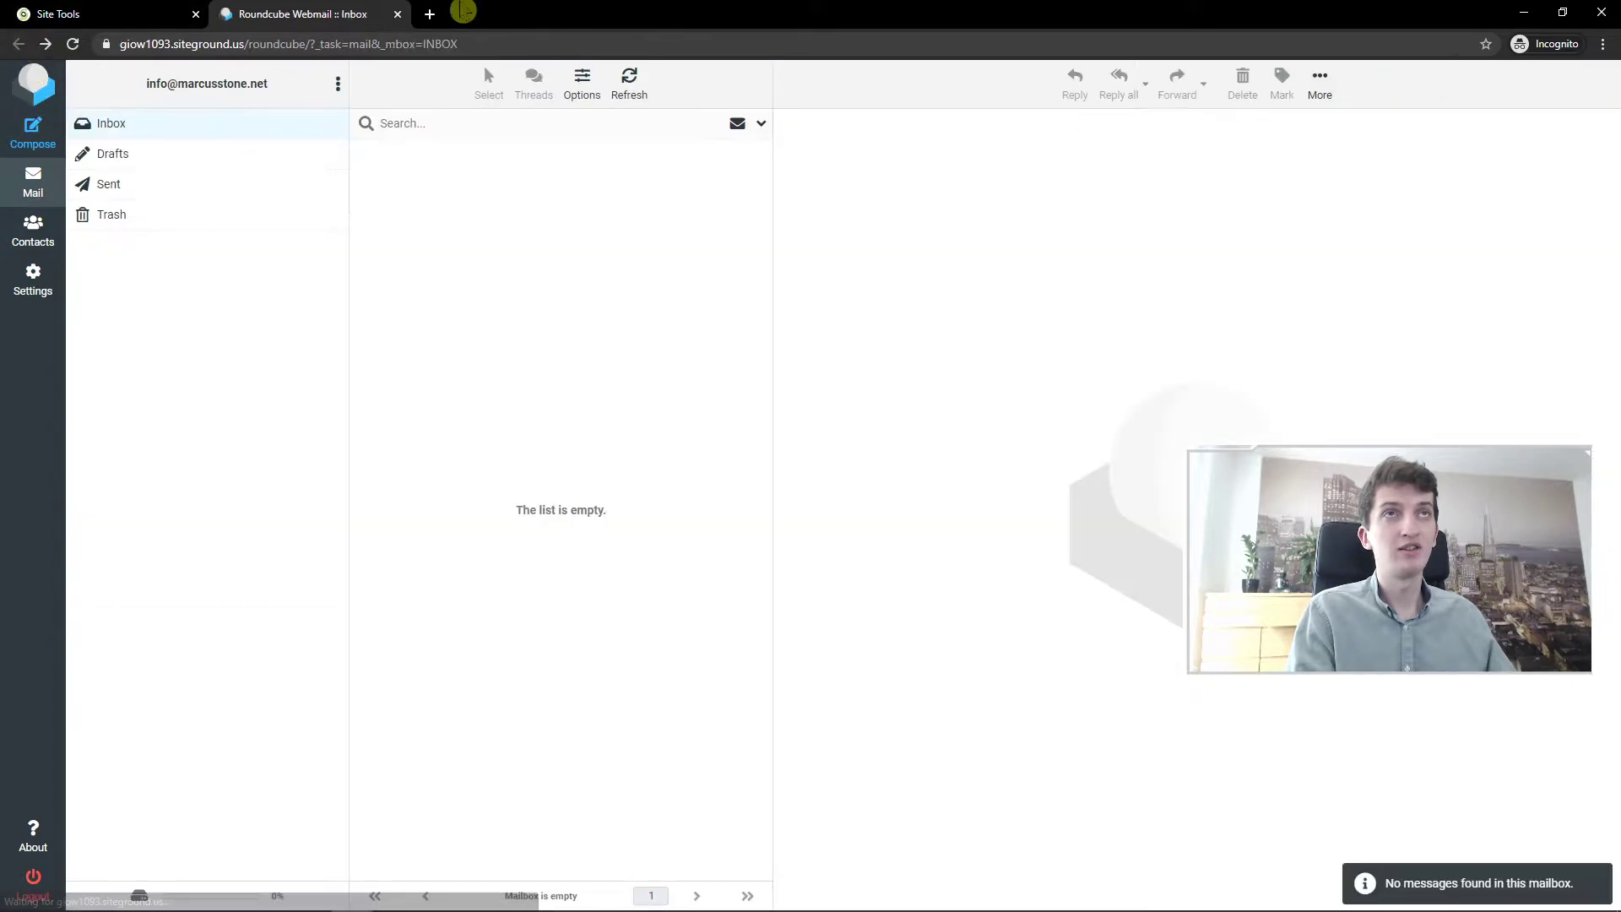
- Open and close a spare tab, then switch to the Gmail window with a blank draft
left_click(434, 17)
left_click(458, 14)
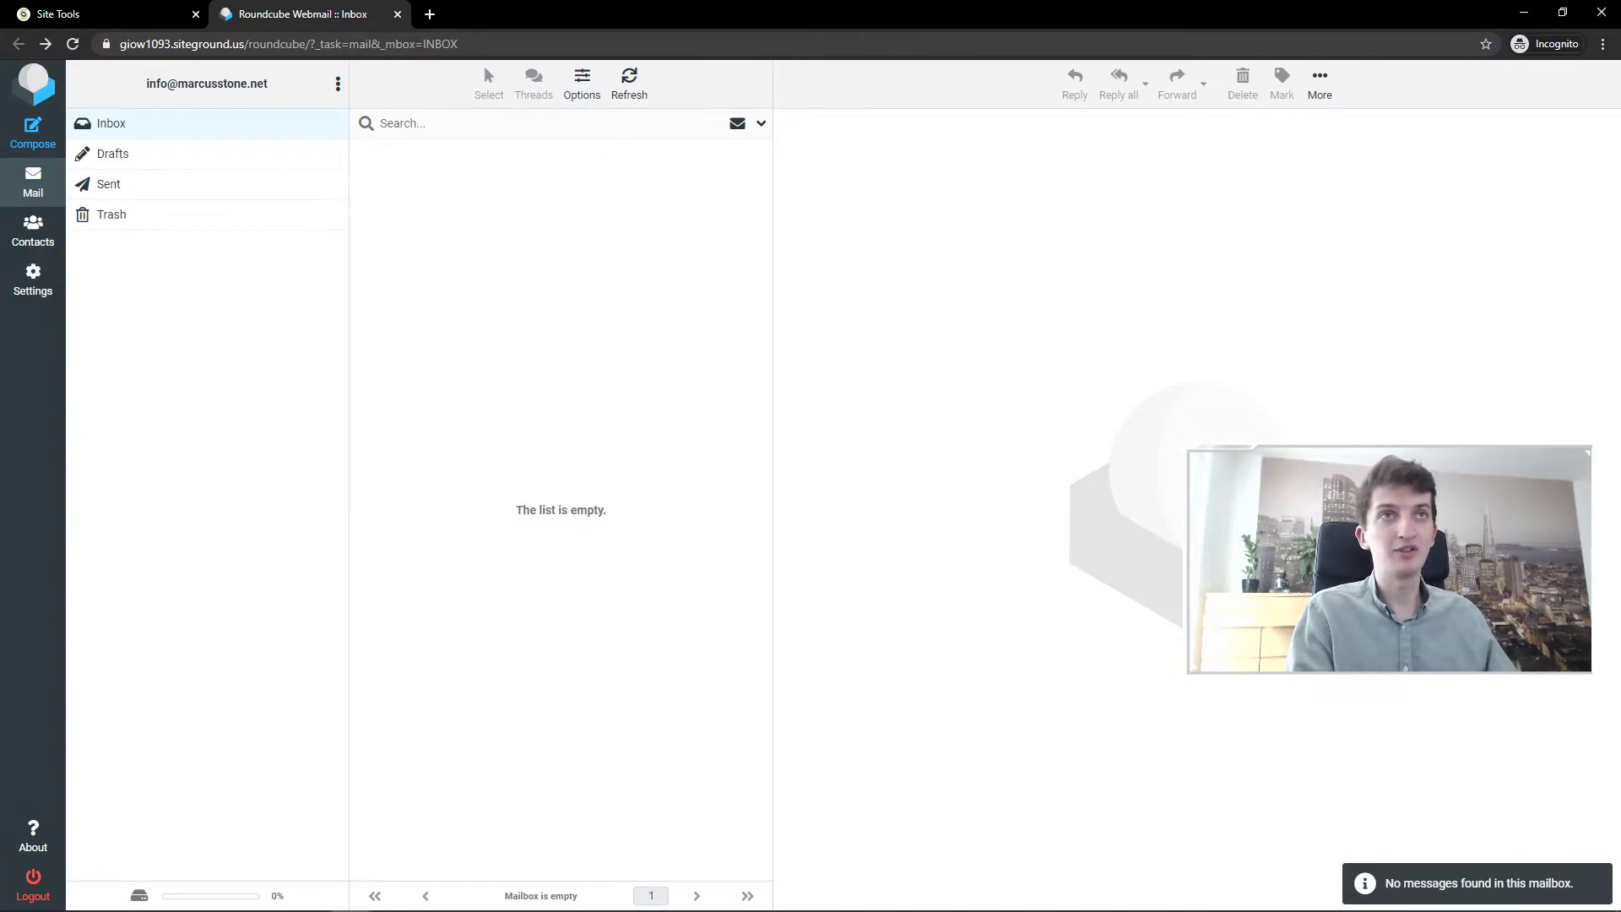
key("alt+Tab")
key("alt+Tab")
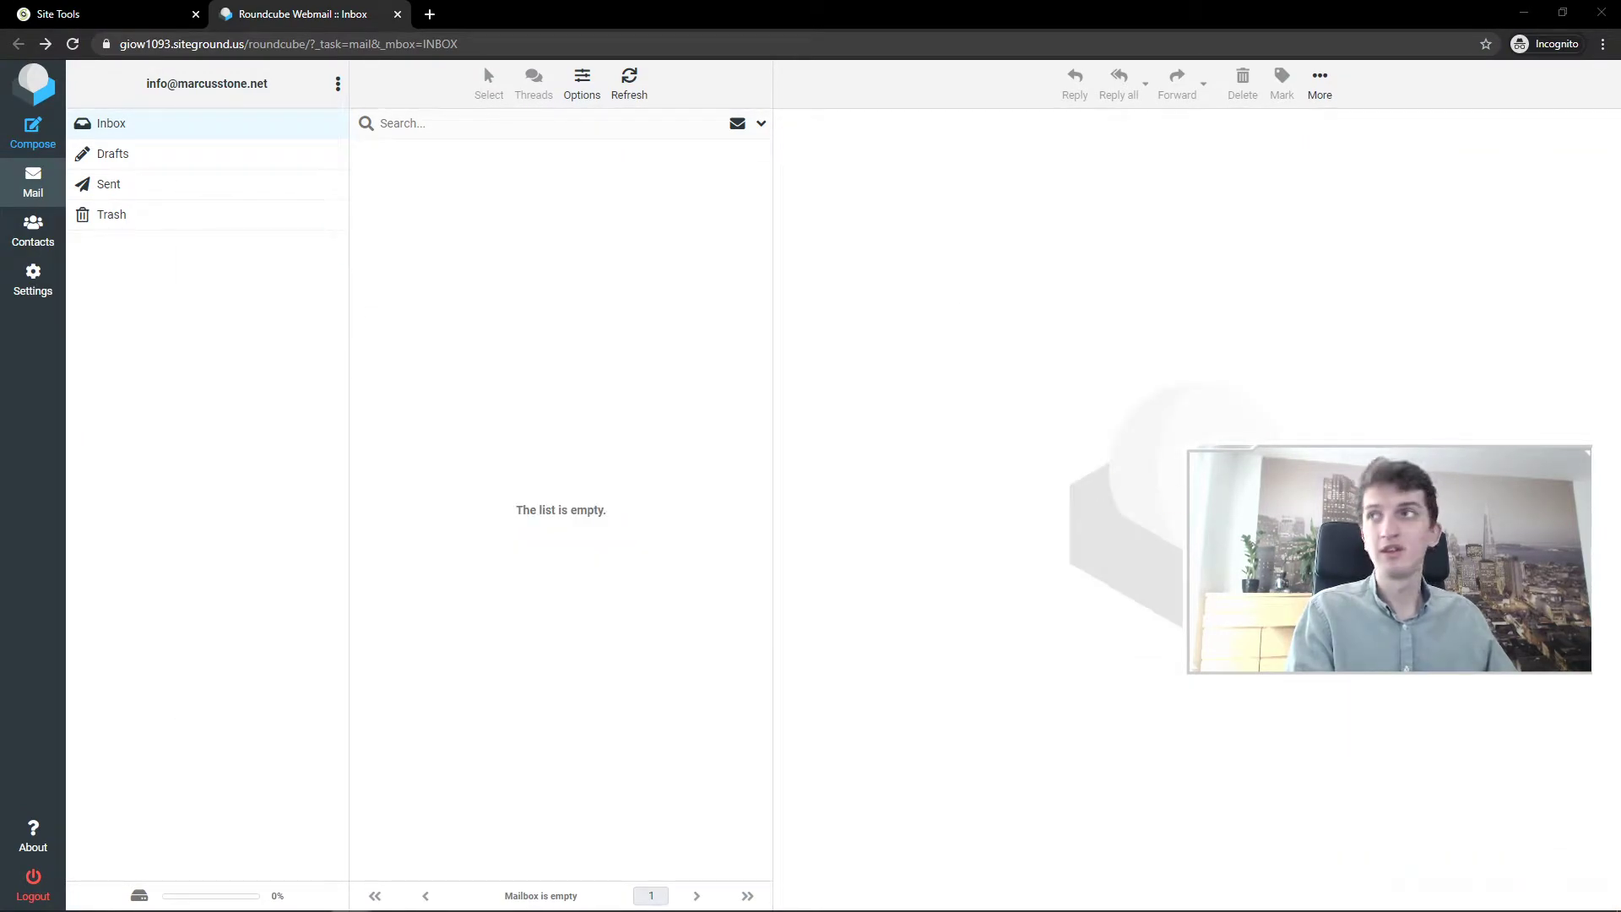
key("alt+Tab")
key("alt+Tab")
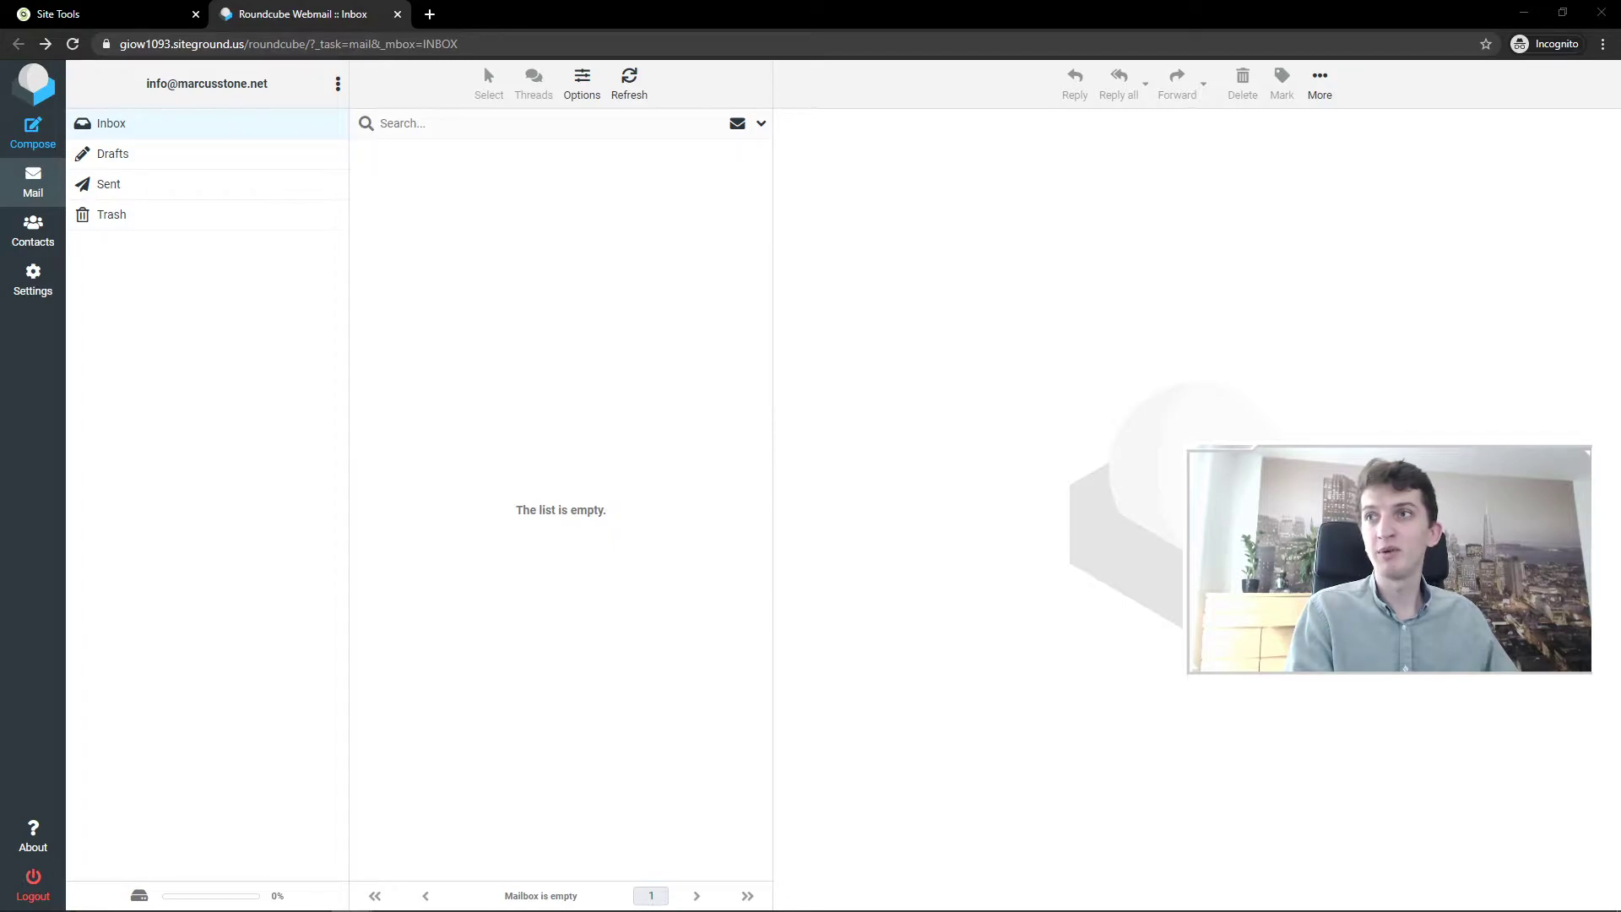
key("alt+Tab")
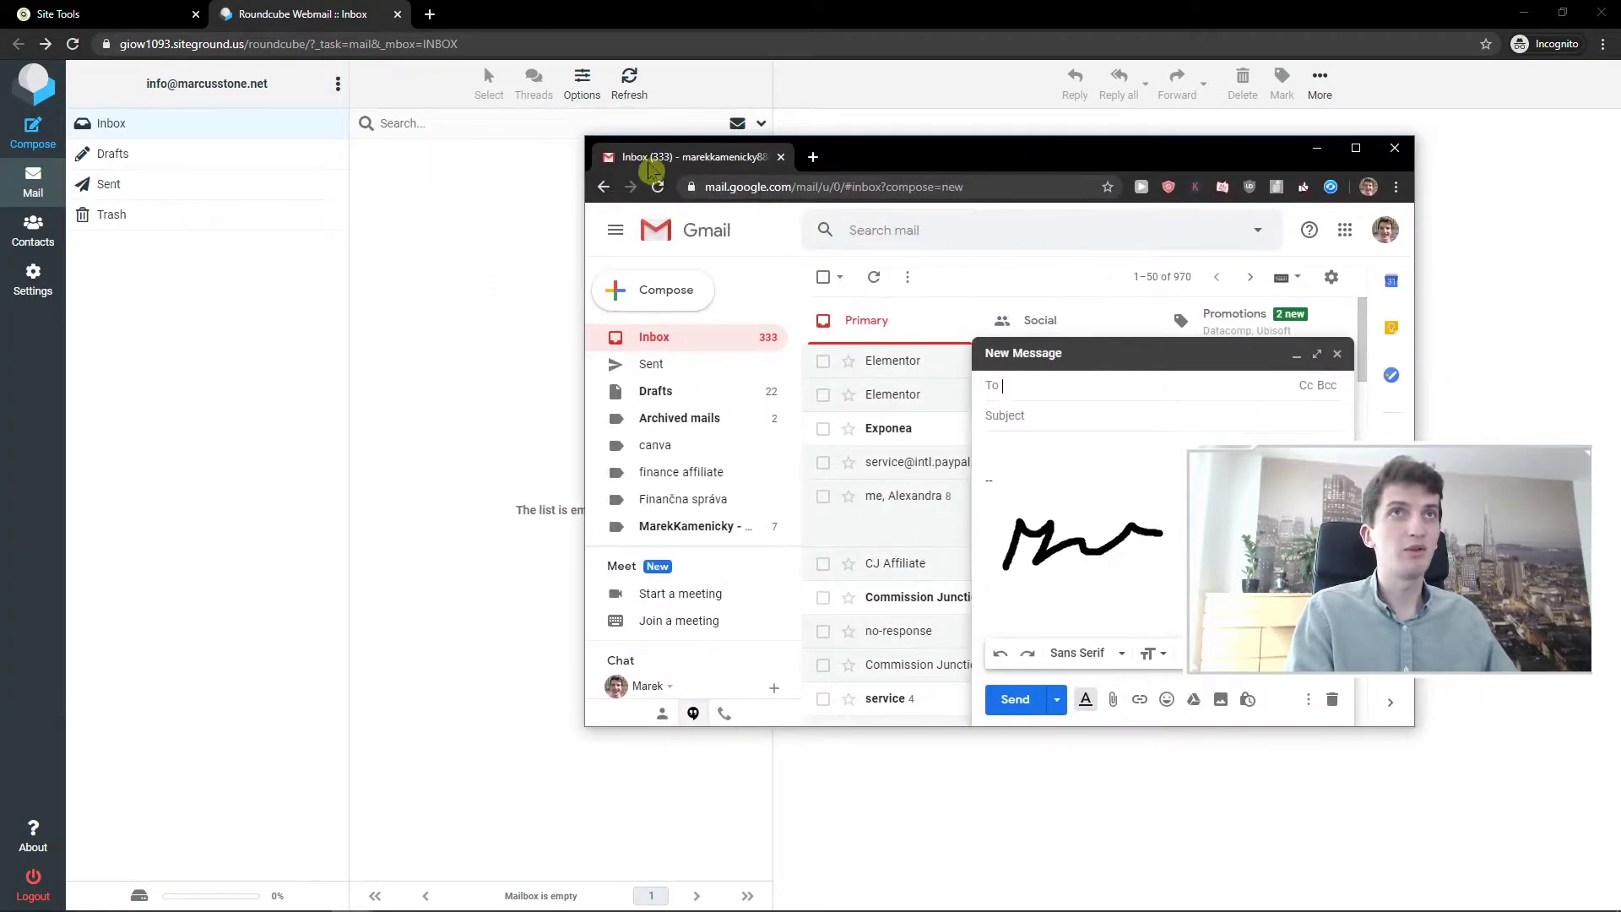
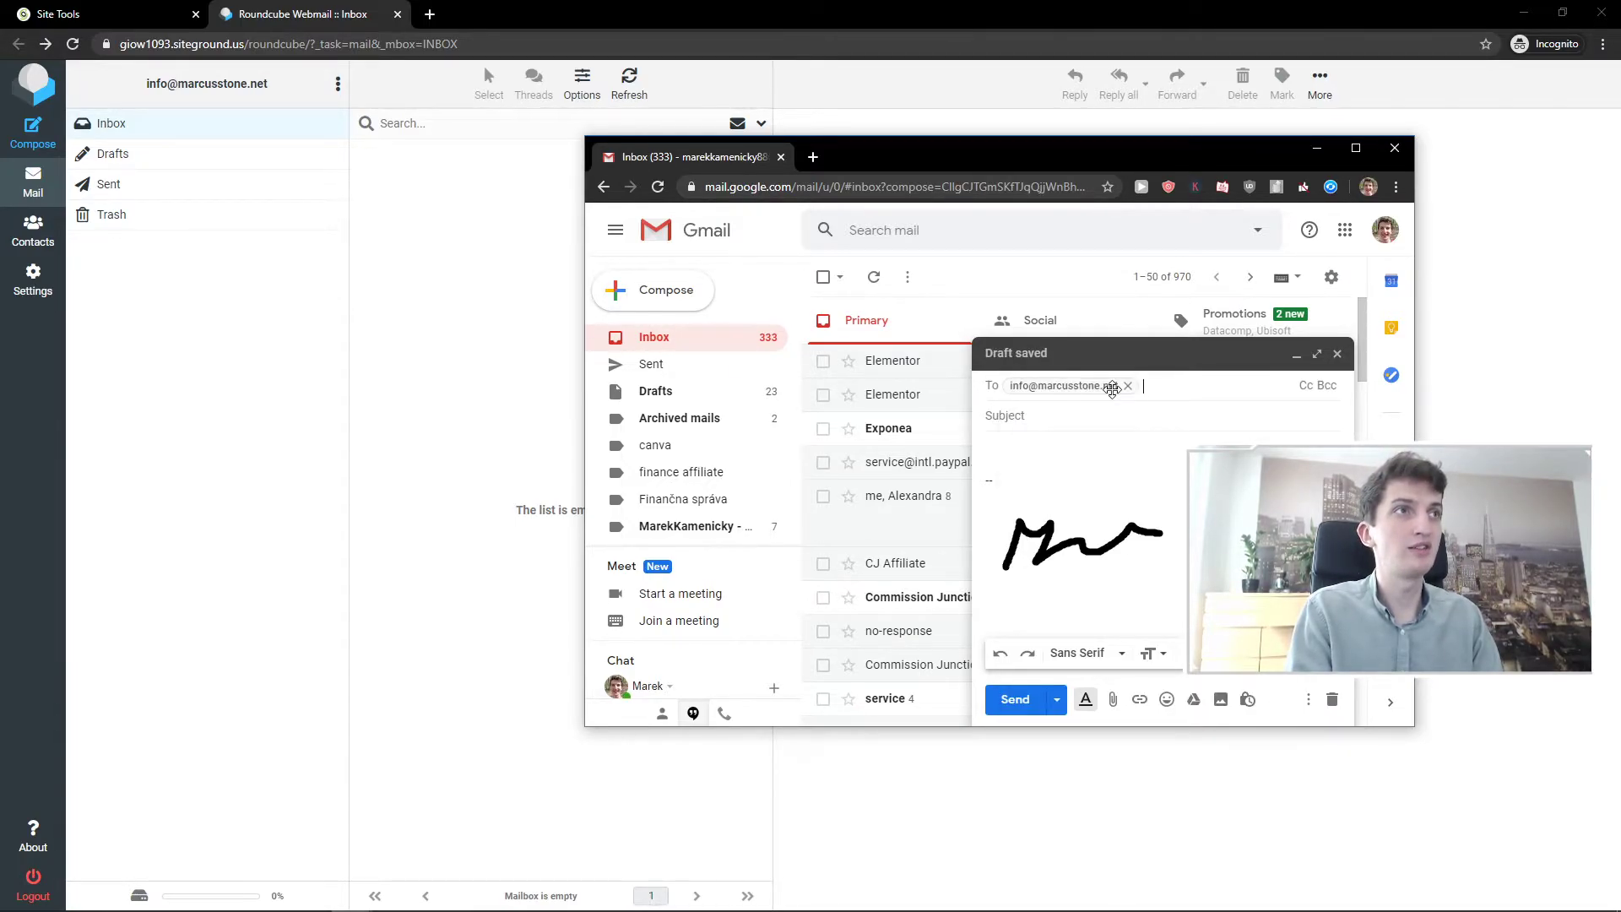
key("Tab")
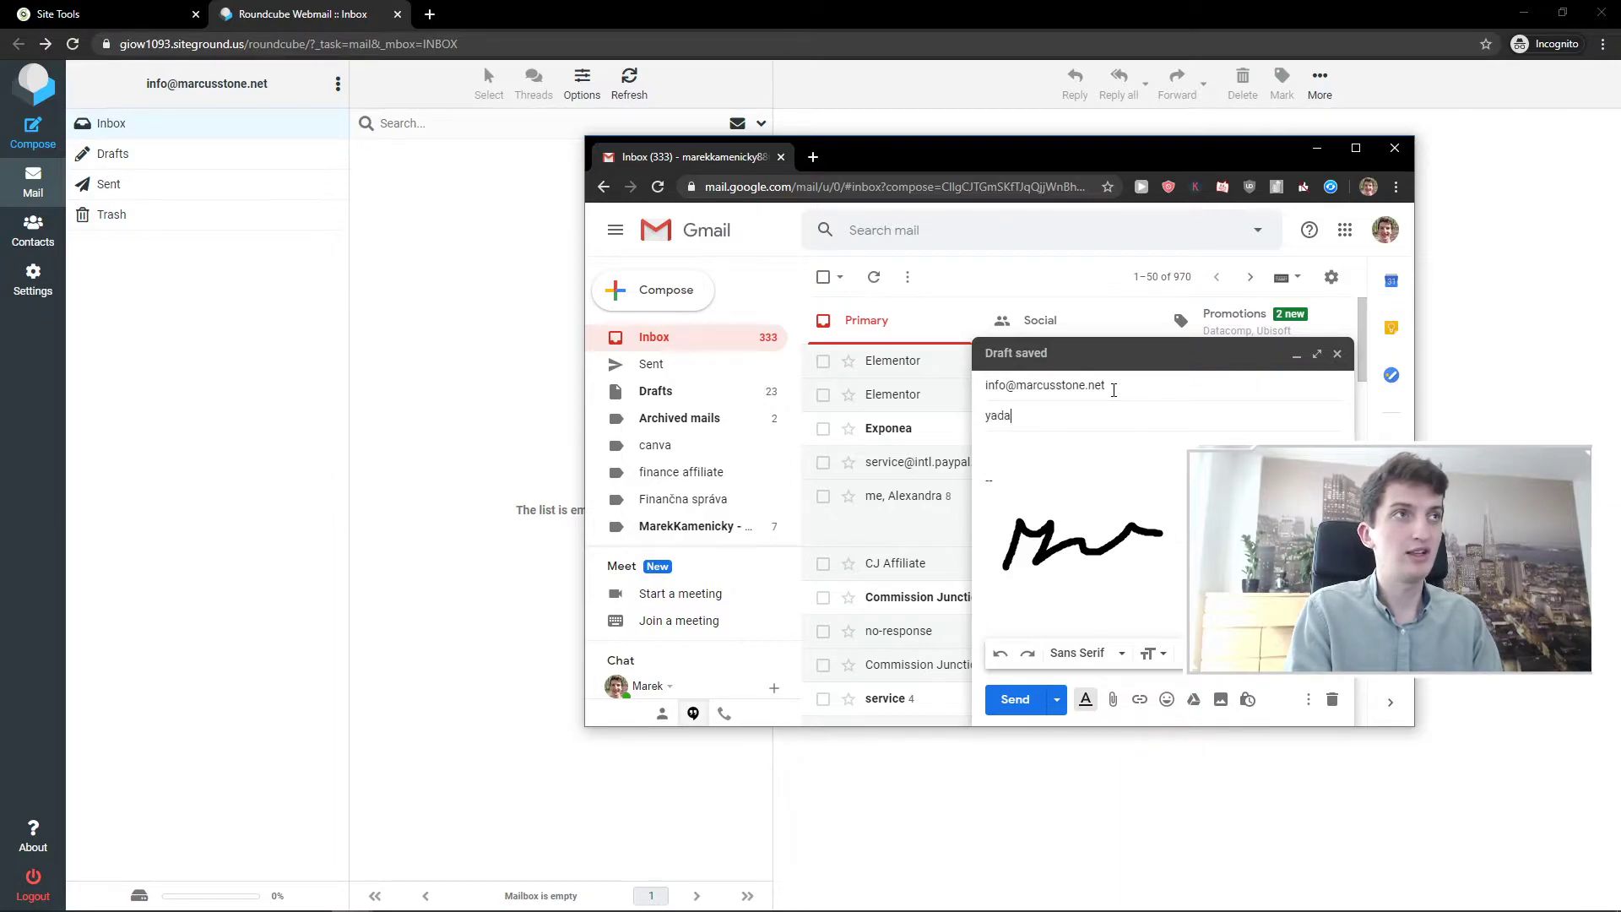
left_click(1111, 168)
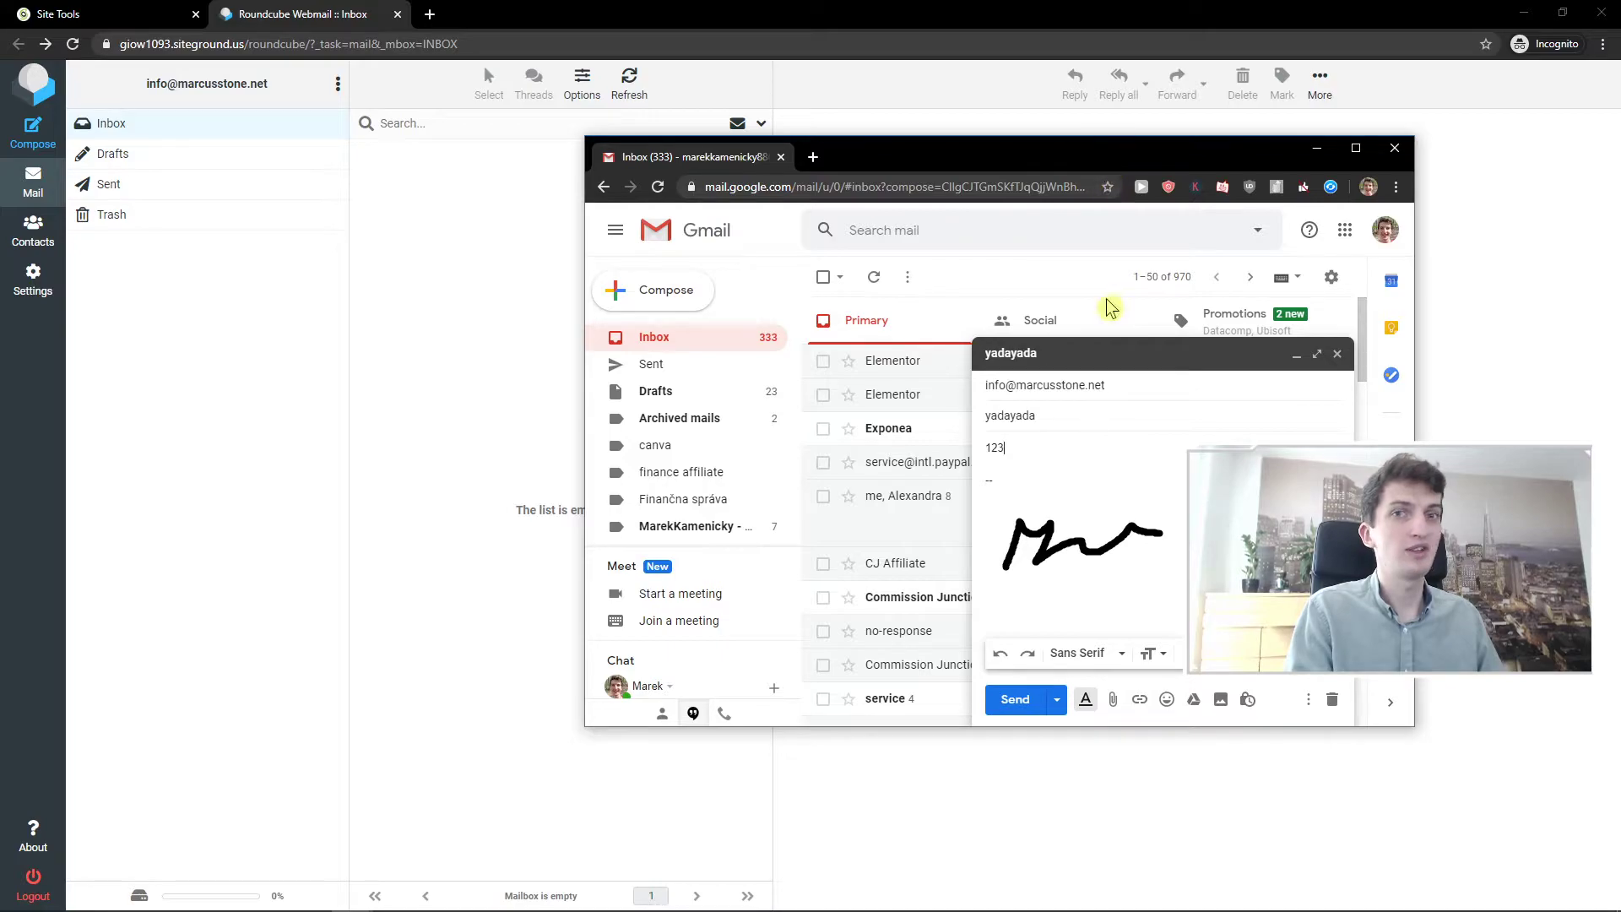
left_click(1033, 701)
left_click_drag(1023, 147, 0, 215)
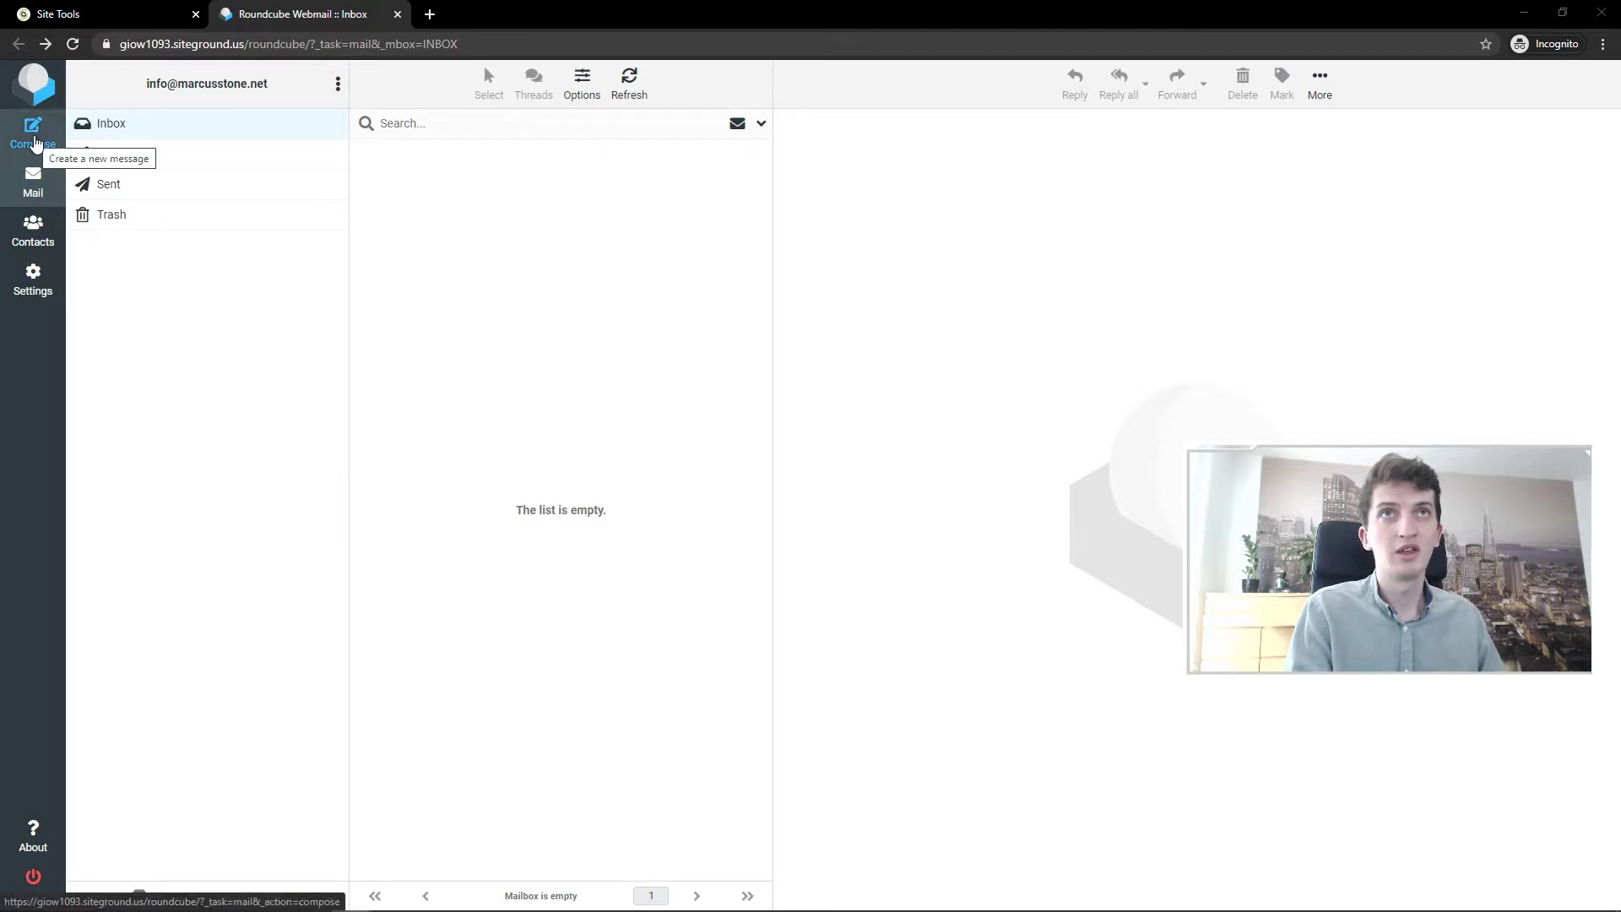
- Refresh the Roundcube inbox and reload the SiteGround email accounts page
left_click(112, 131)
left_click(95, 15)
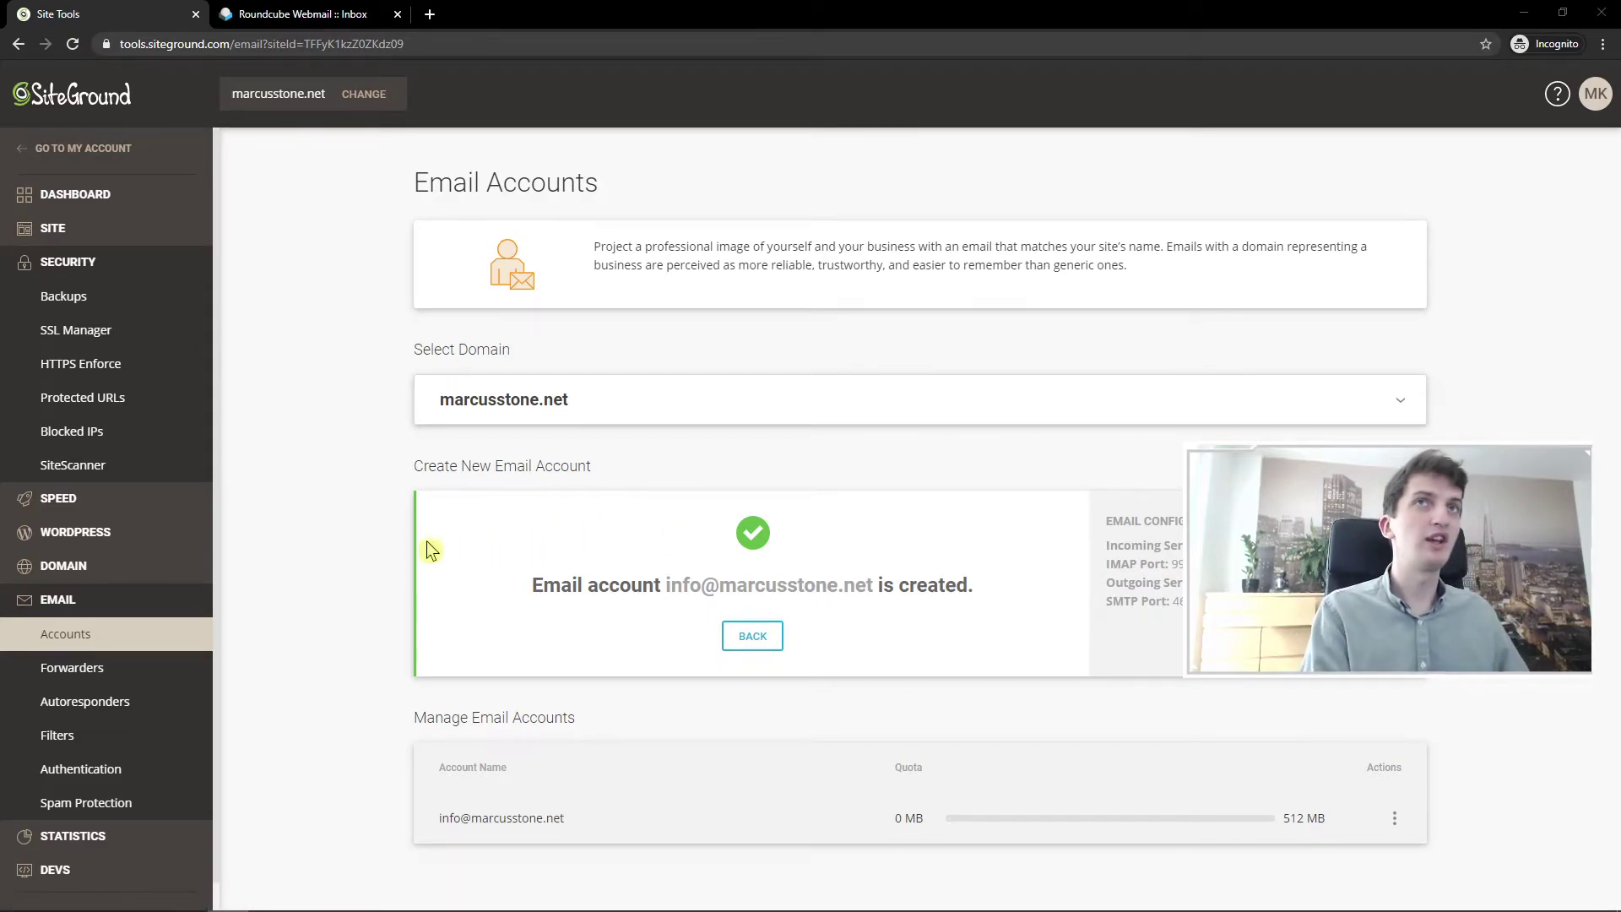
key("F5")
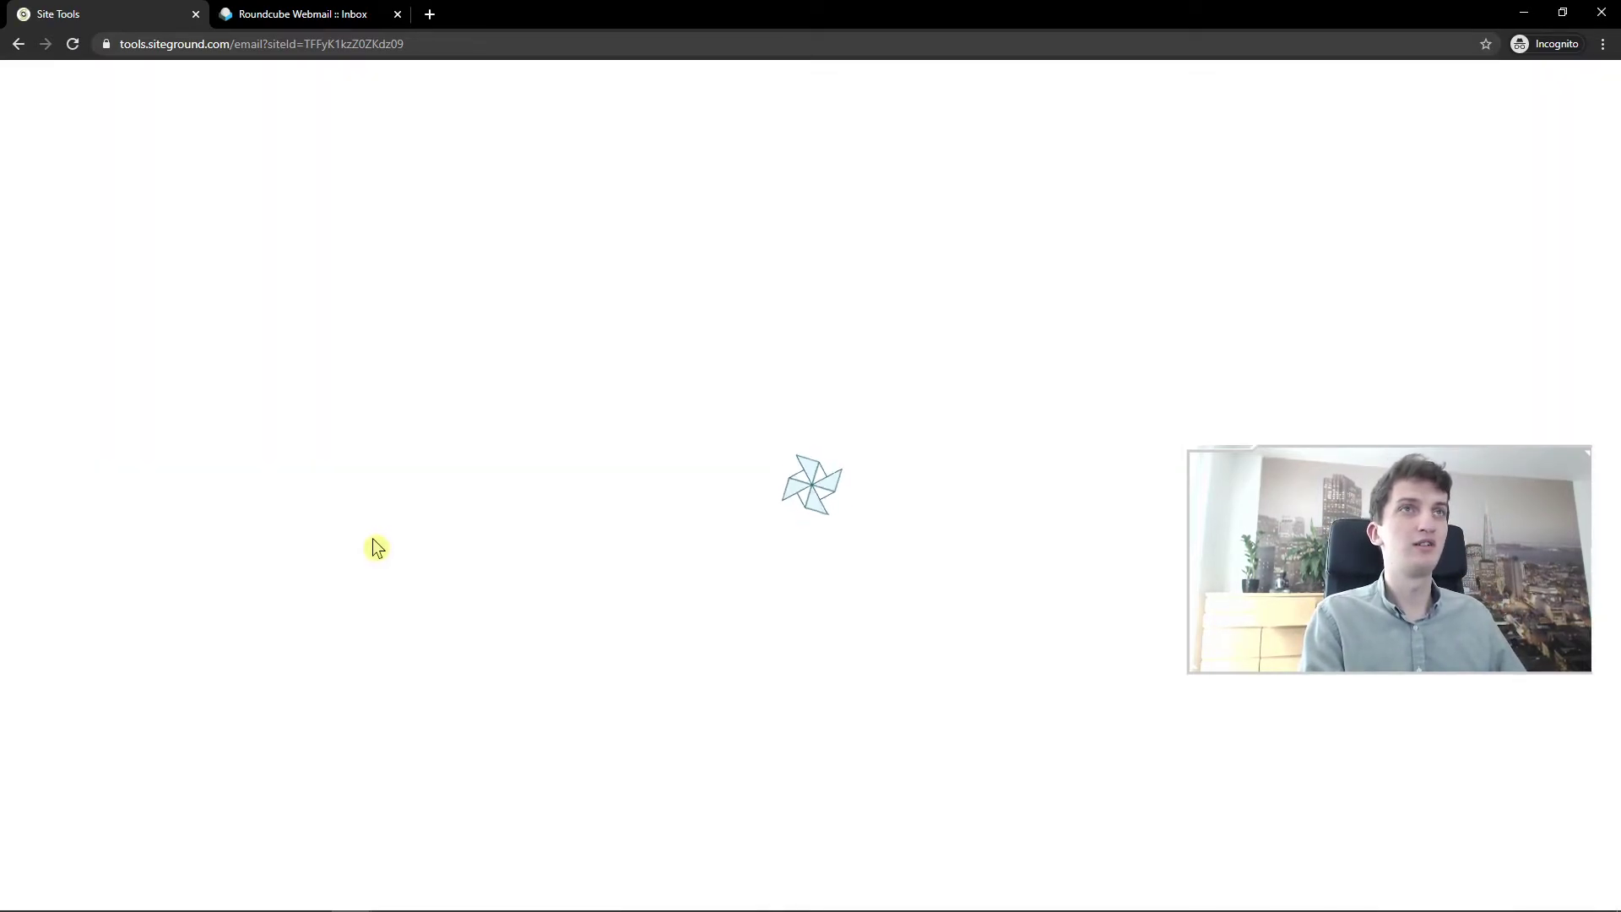
- Read the received 'yadayada' message in Roundcube, then go back to SiteGround's Email Accounts page
left_click(298, 15)
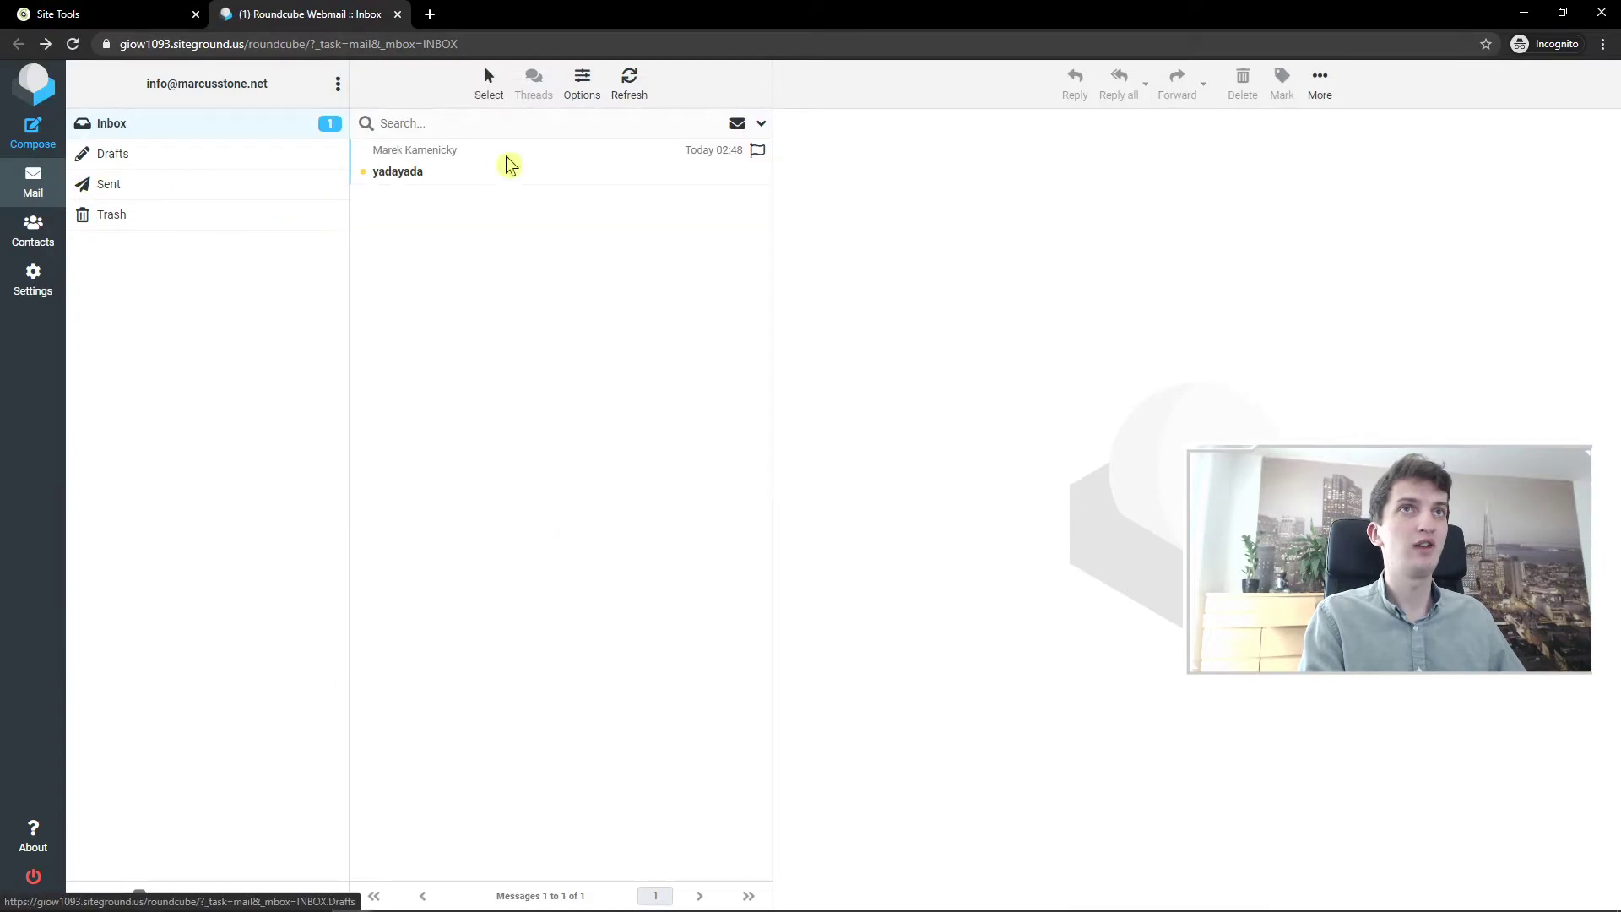
left_click(455, 173)
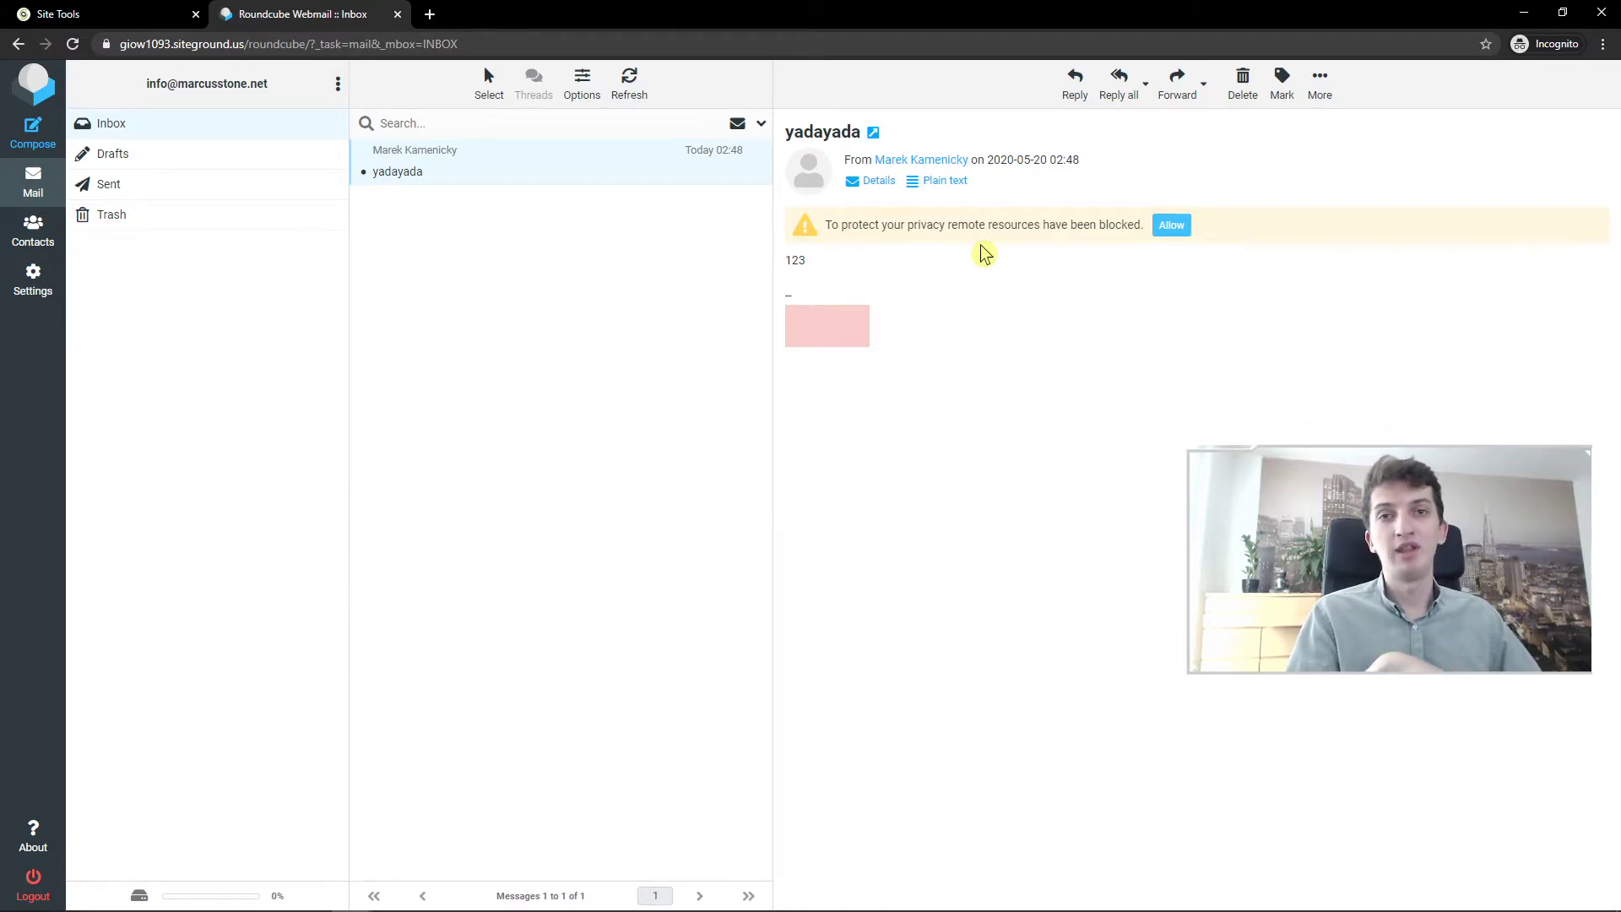
left_click(115, 14)
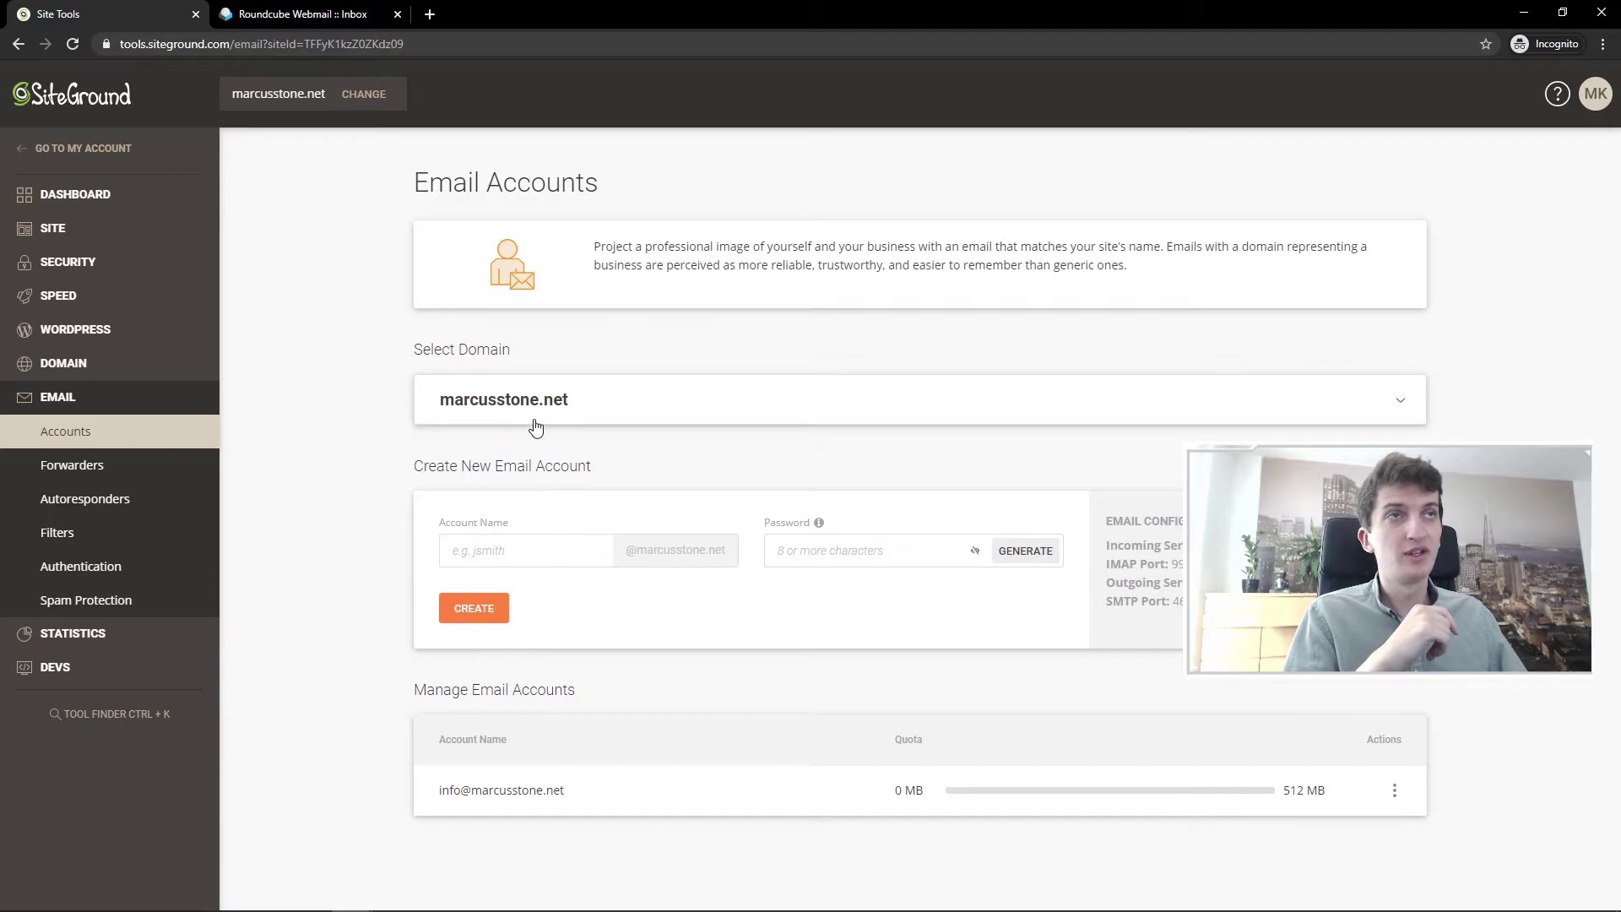
left_click(1397, 791)
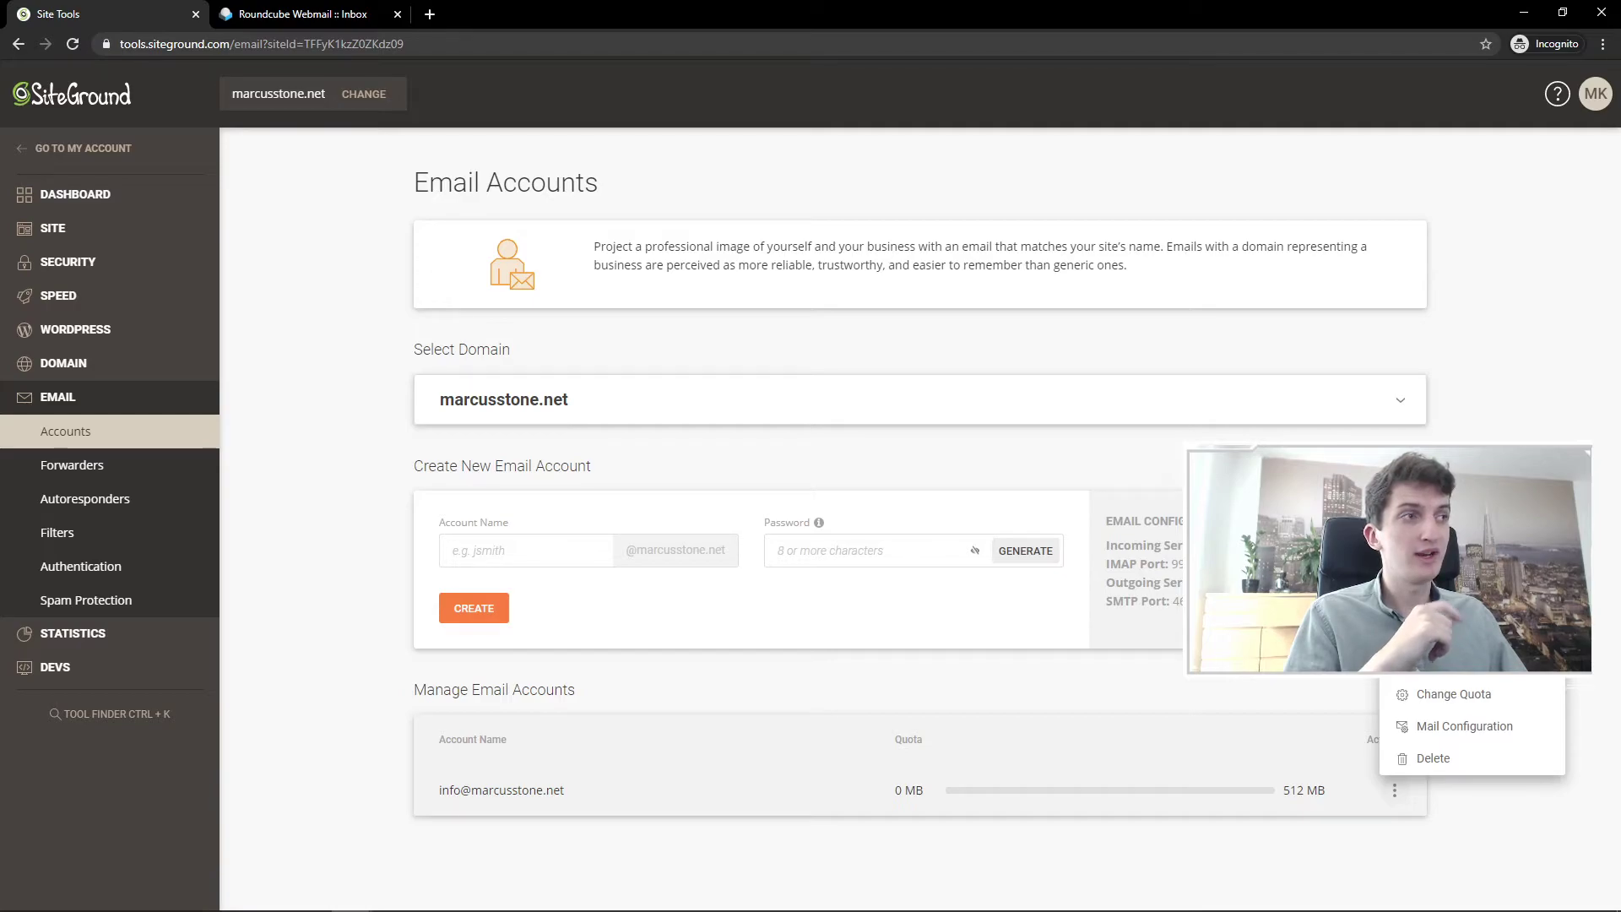
left_click(1438, 724)
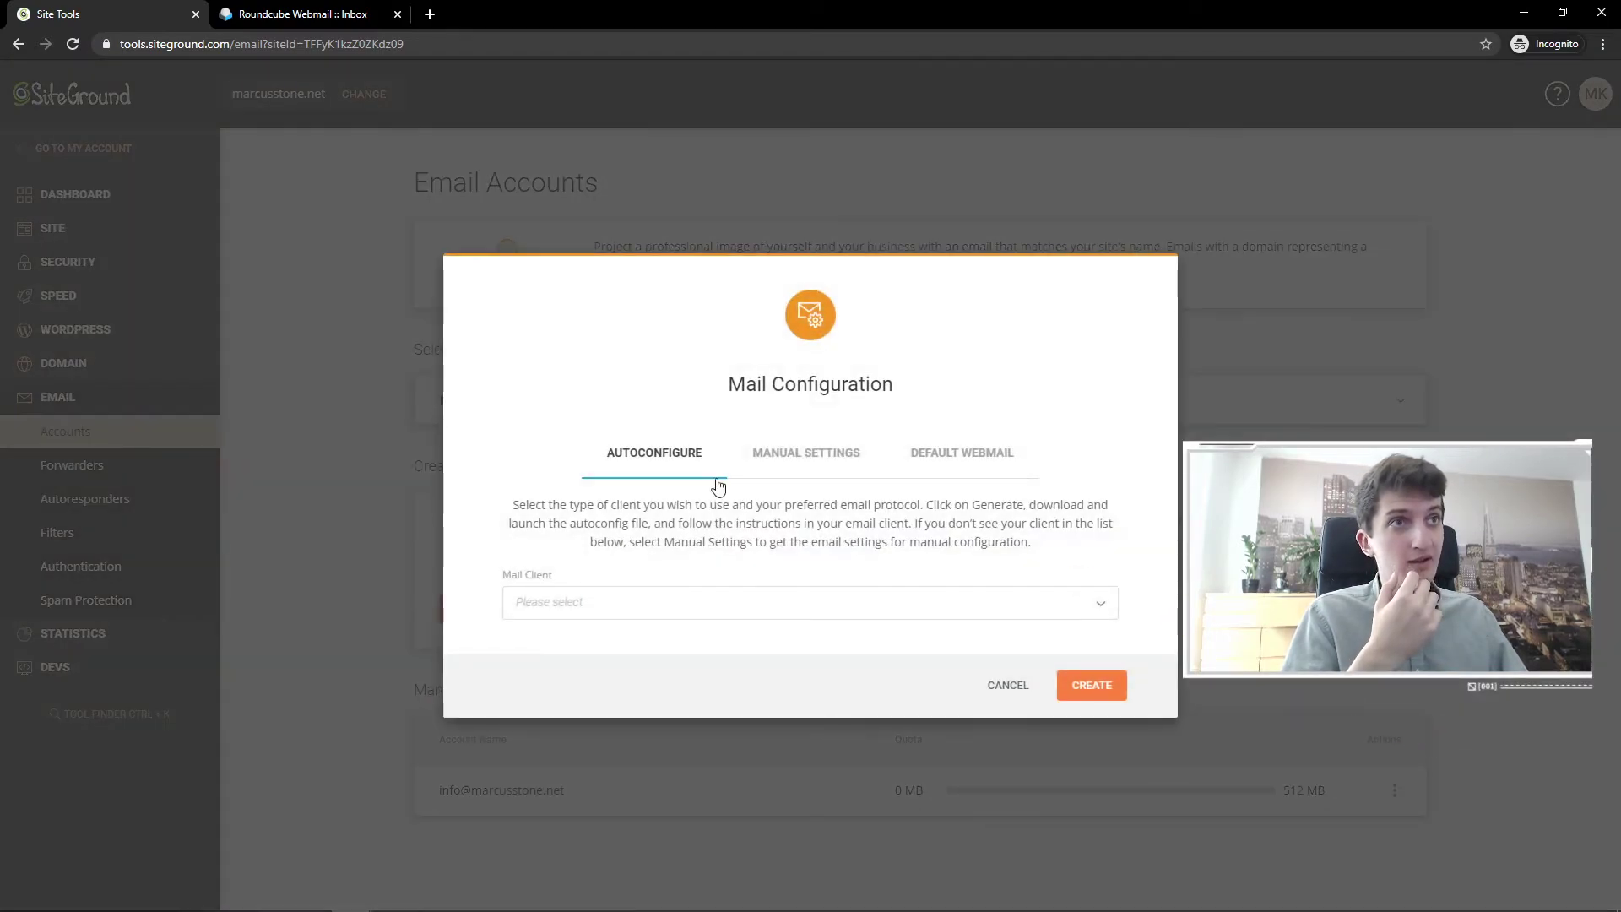
left_click(782, 456)
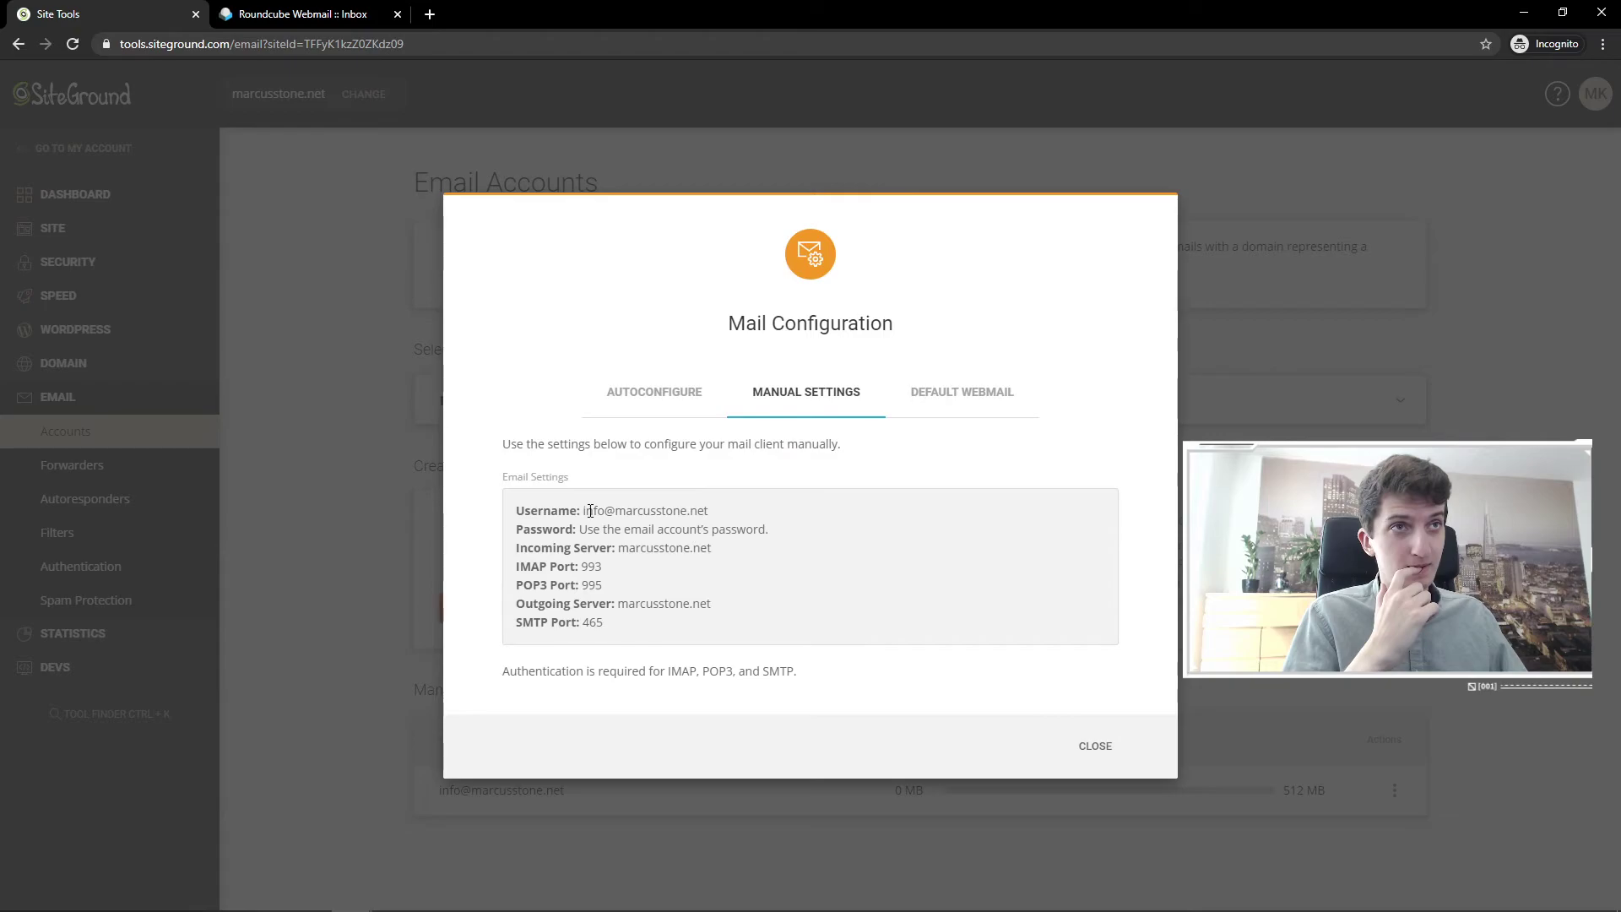
left_click_drag(590, 511, 746, 626)
left_click(745, 627)
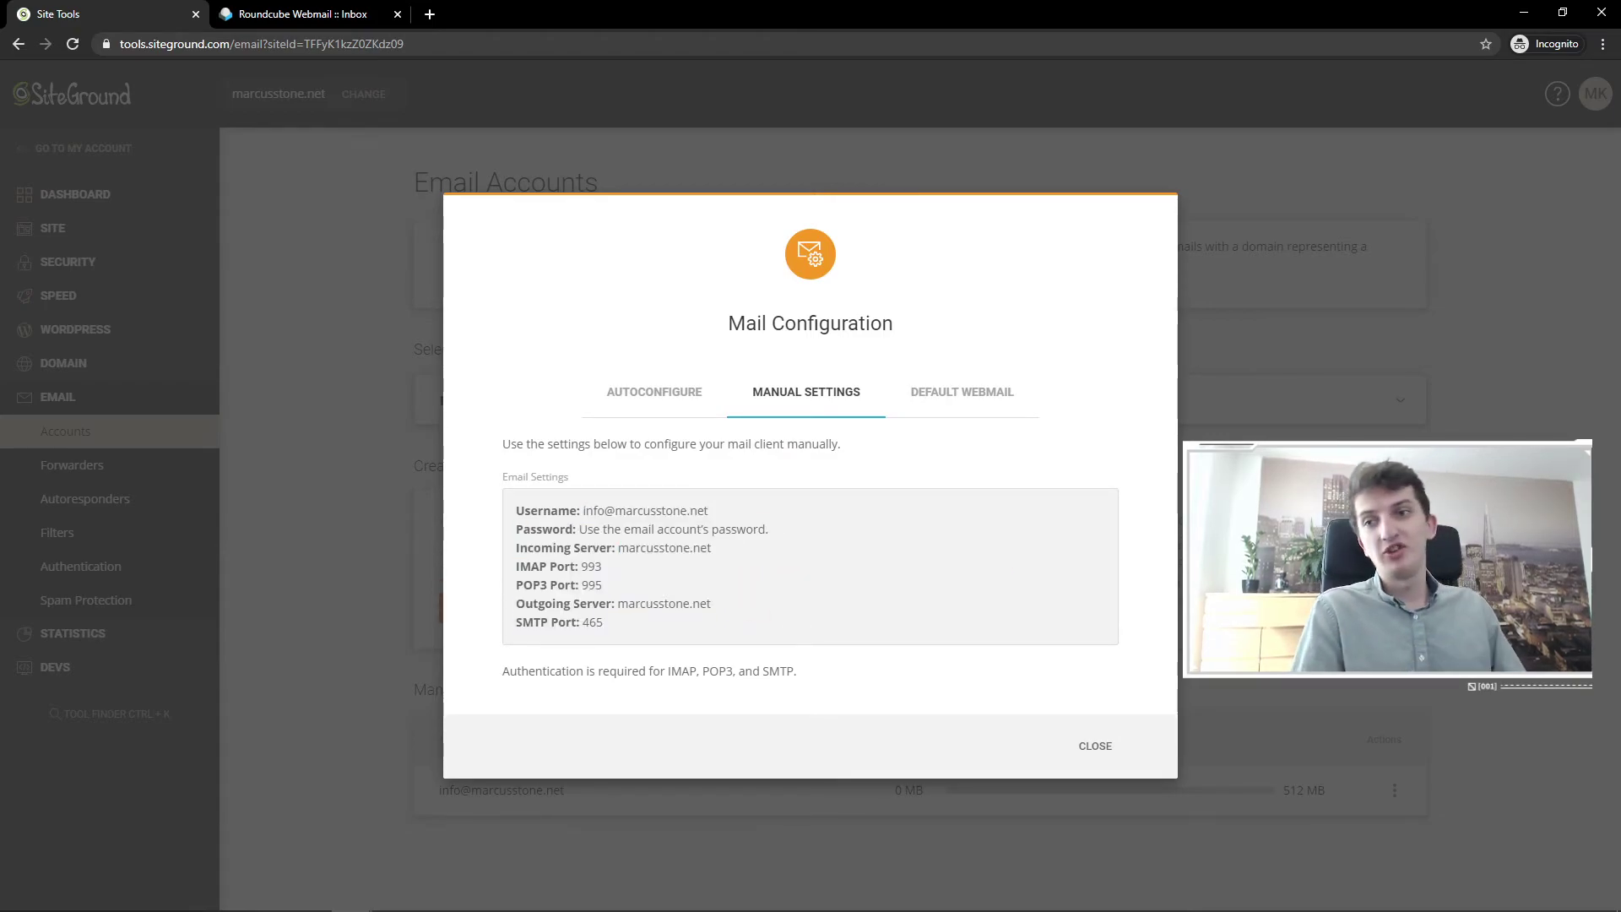
key("Escape")
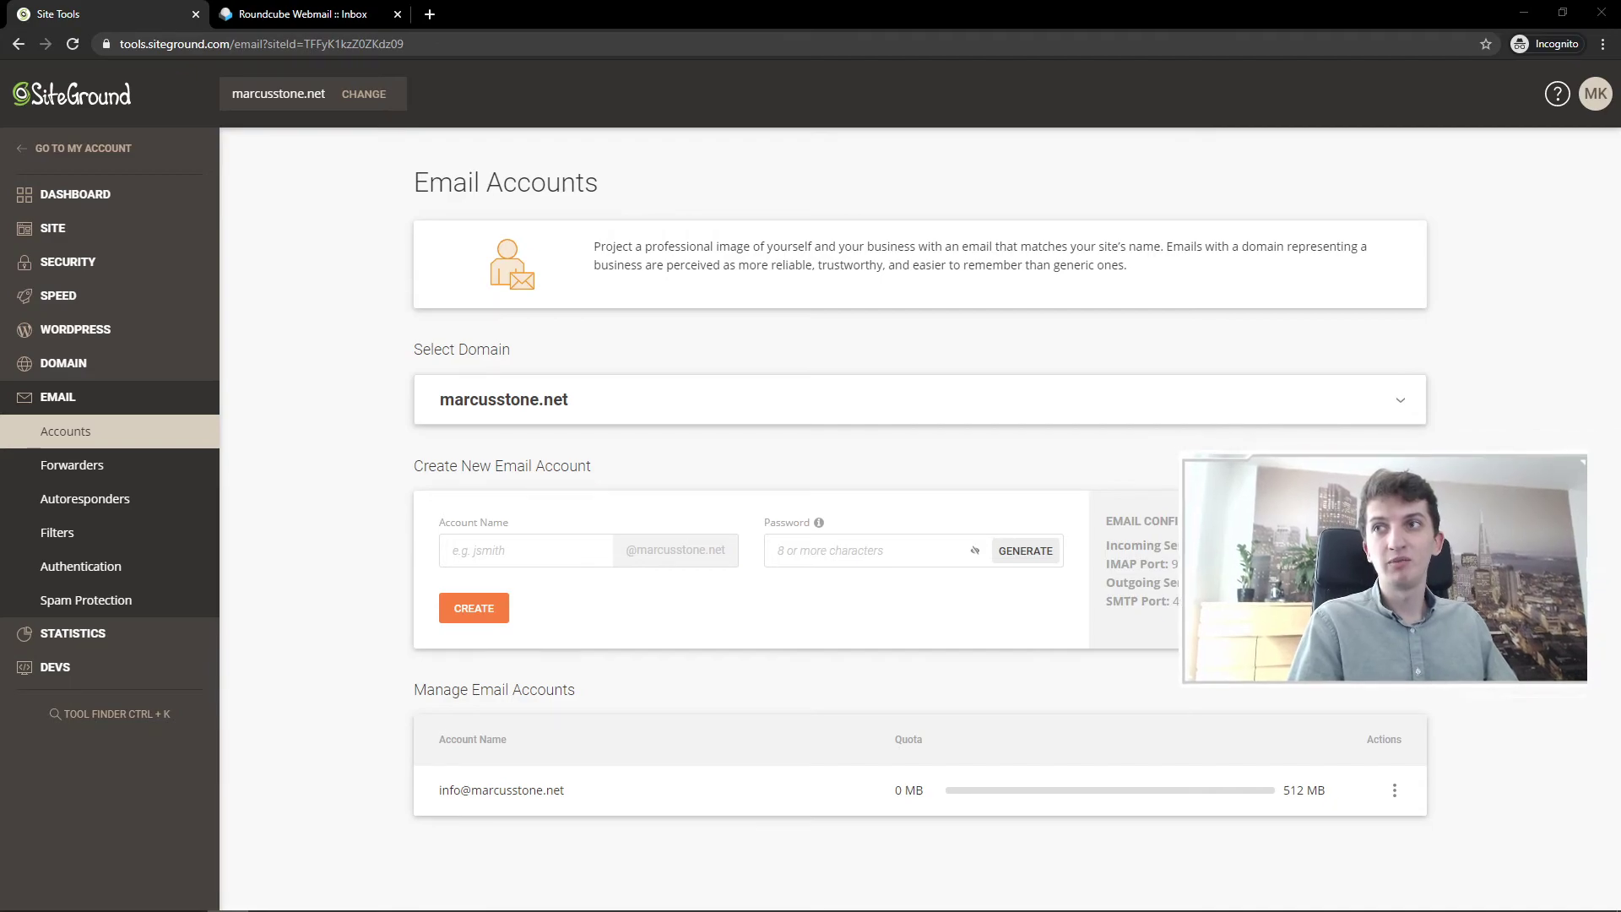
- Open the Select Domain dropdown, which lists only marcusstone.net
left_click(1278, 387)
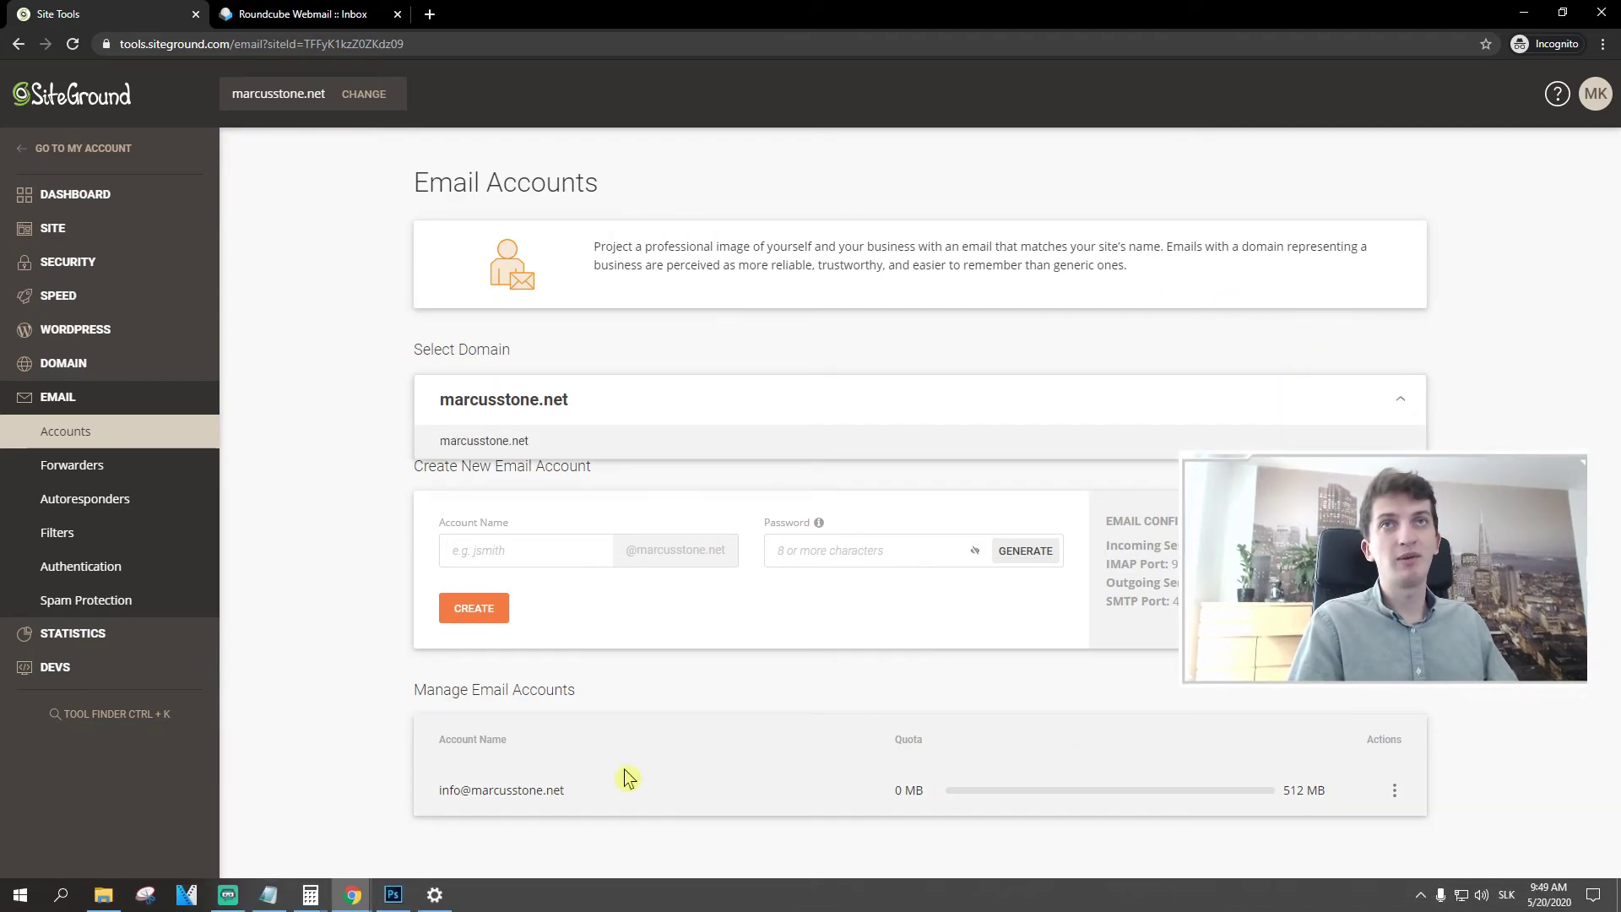